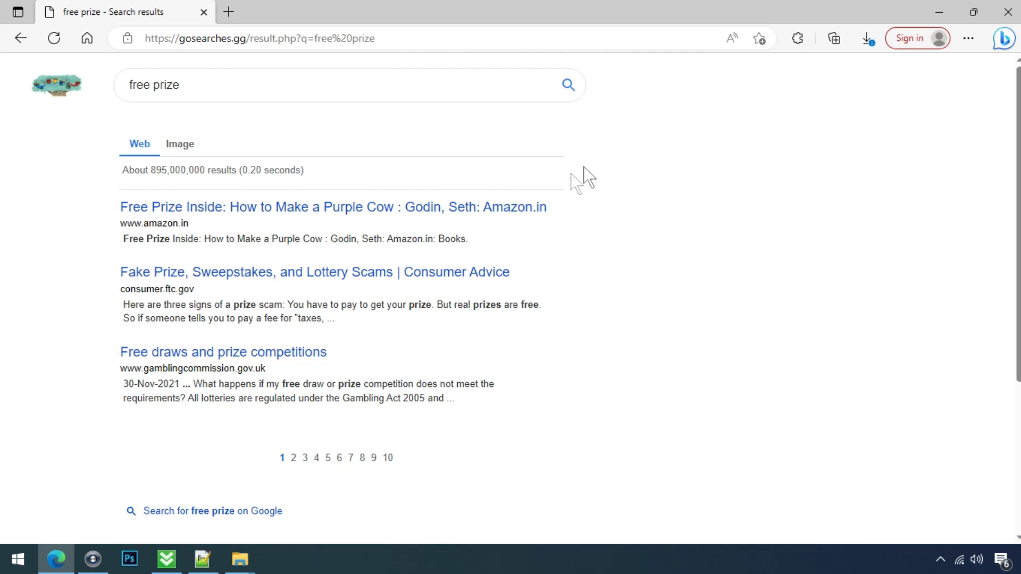
click(508, 213)
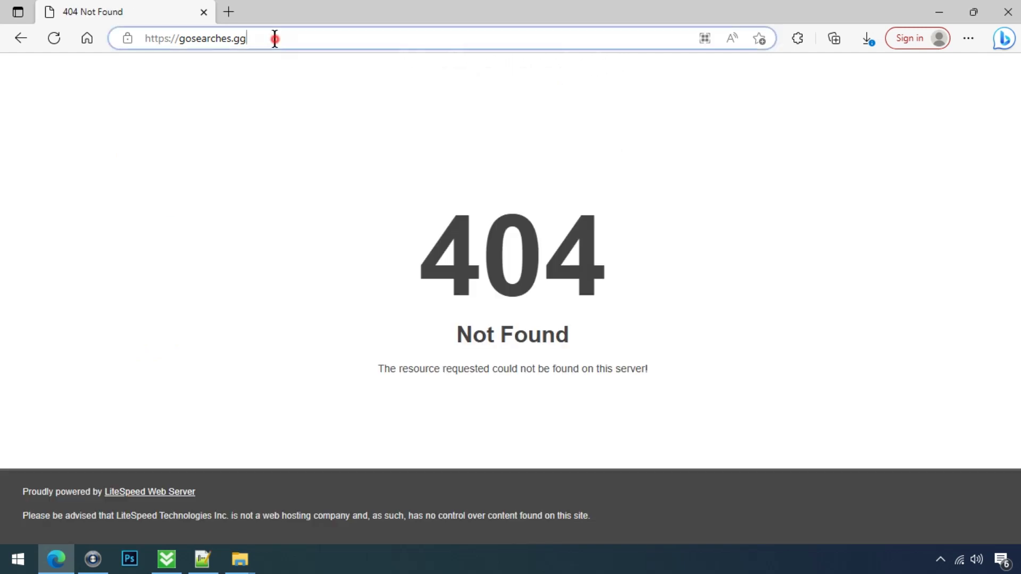
click(273, 37)
key(Return)
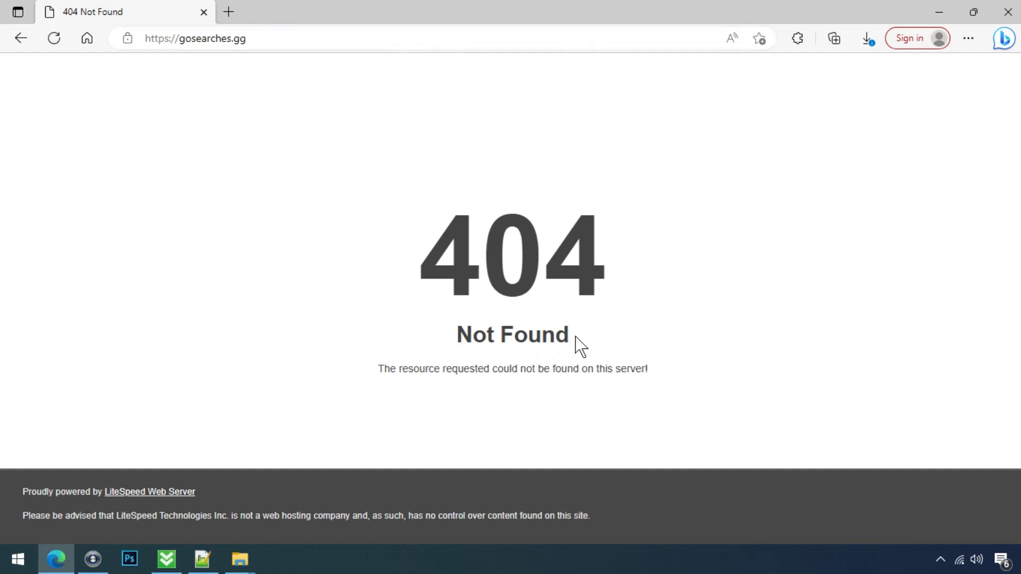
drag(576, 339, 558, 156)
click(597, 136)
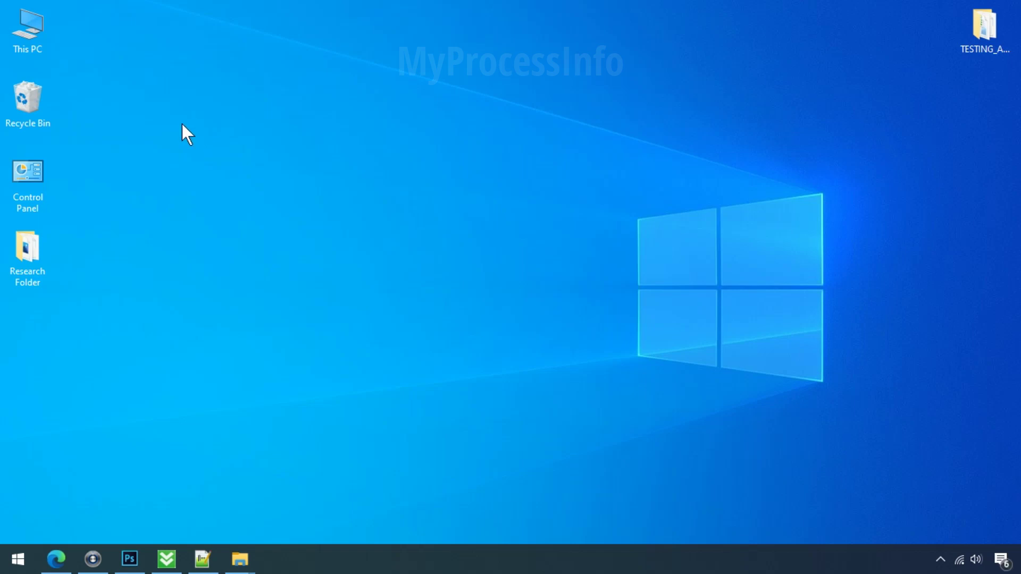
- Browse to C:\Users\123 and turn on Hidden items to reveal AppData and ntuser.dat
double_click(32, 38)
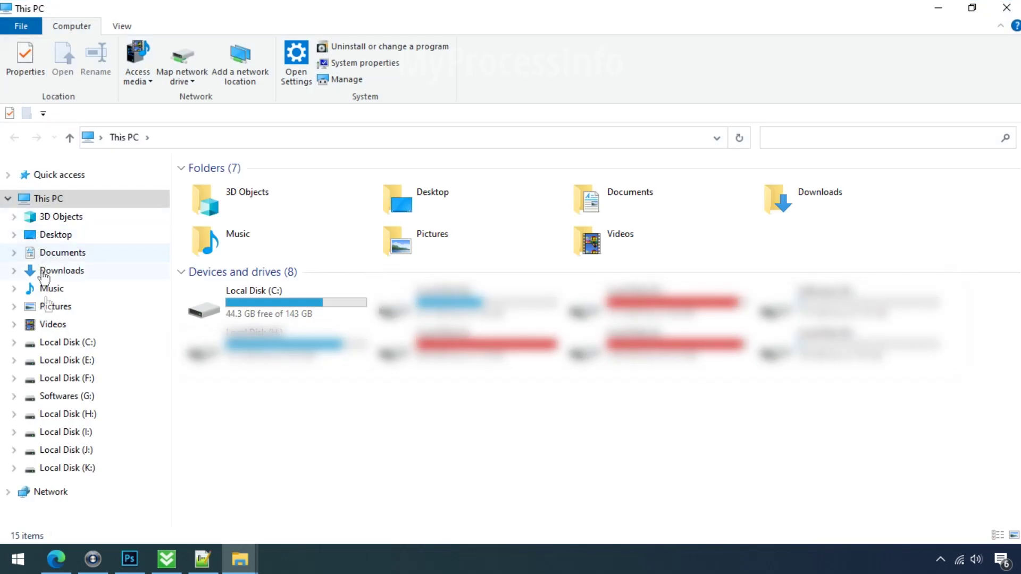
click(54, 345)
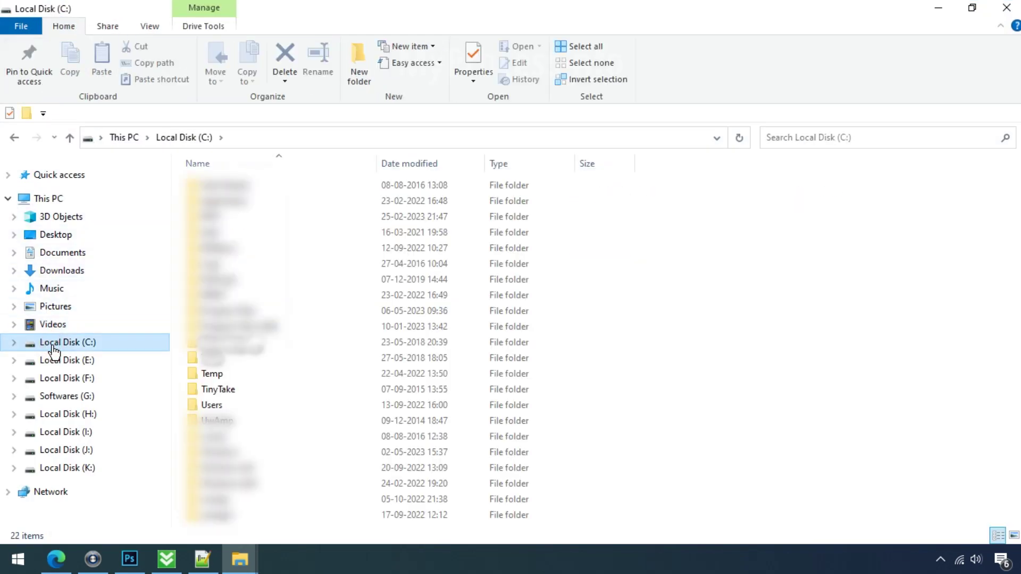
double_click(222, 405)
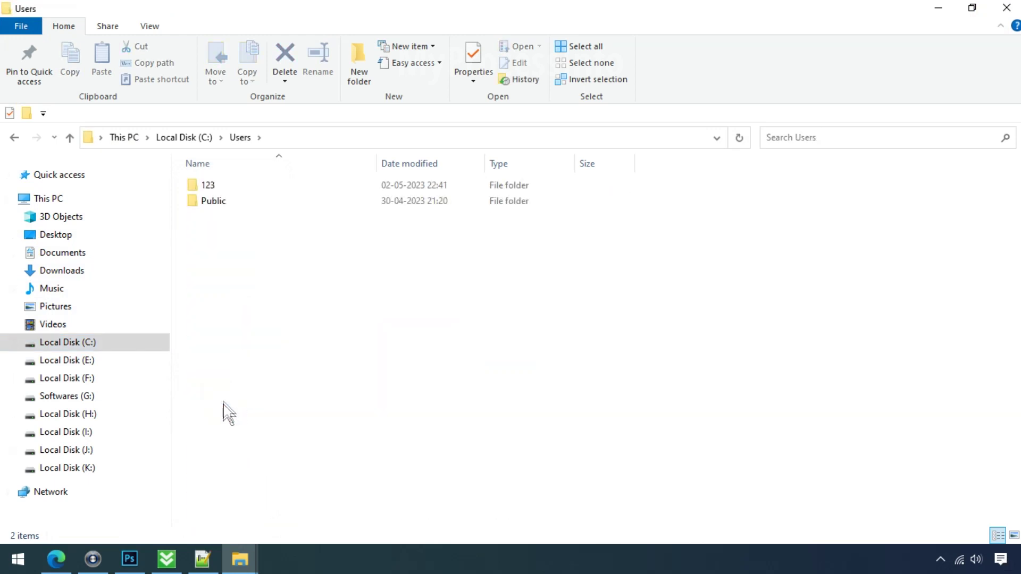
click(208, 188)
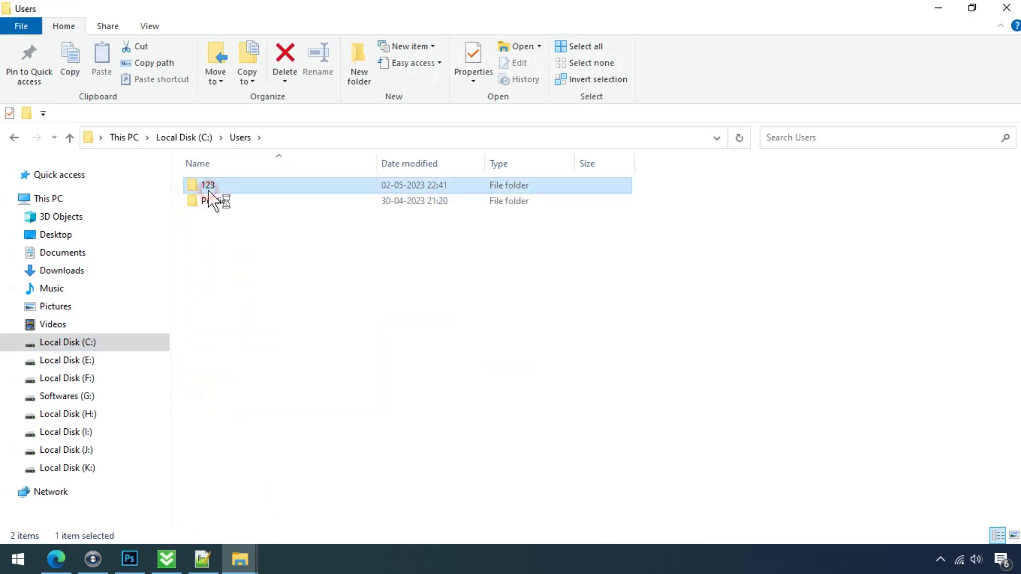
double_click(208, 190)
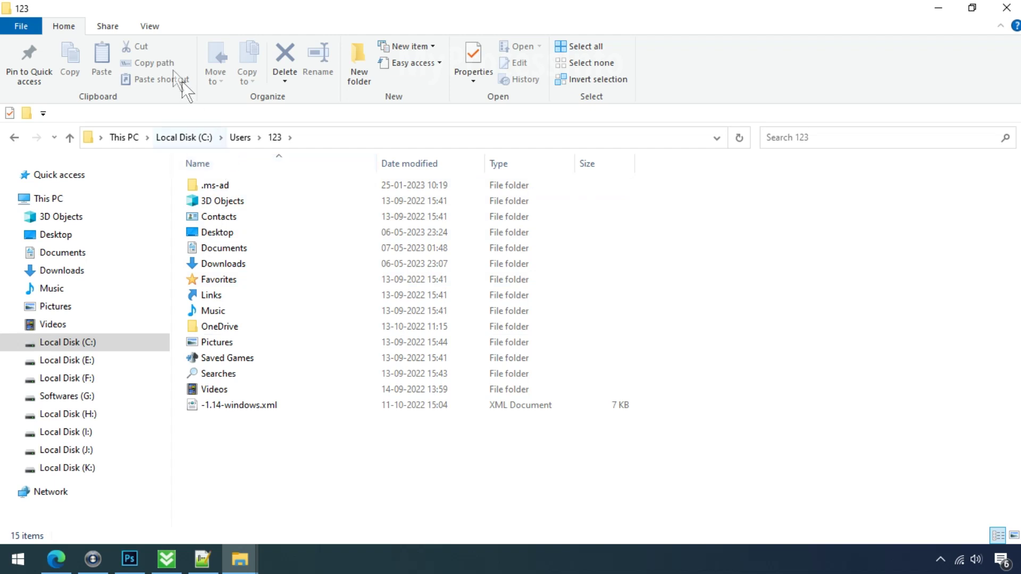
click(146, 26)
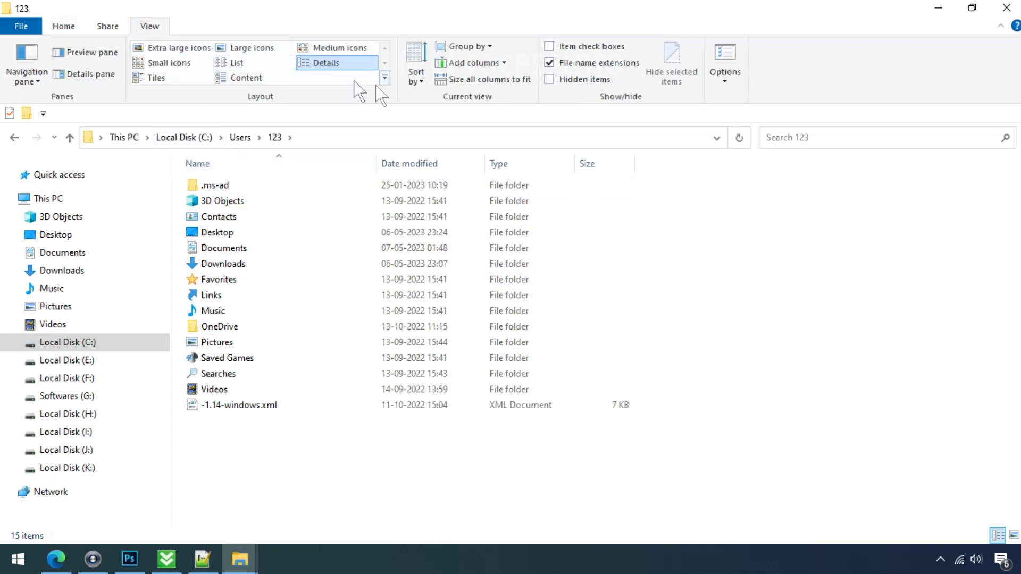
click(549, 80)
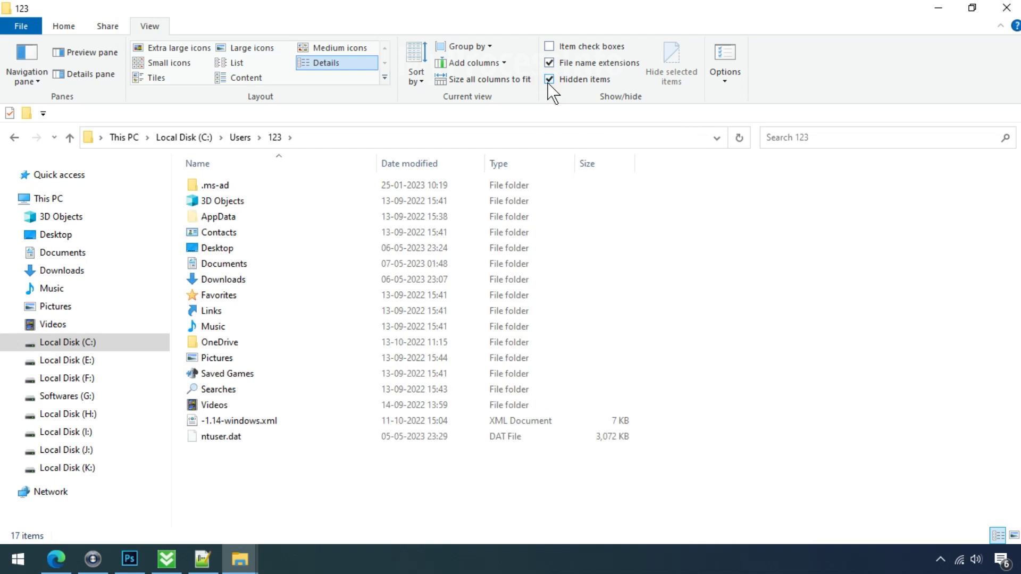
- Navigate into AppData\Local\MicroApp
click(238, 216)
double_click(237, 217)
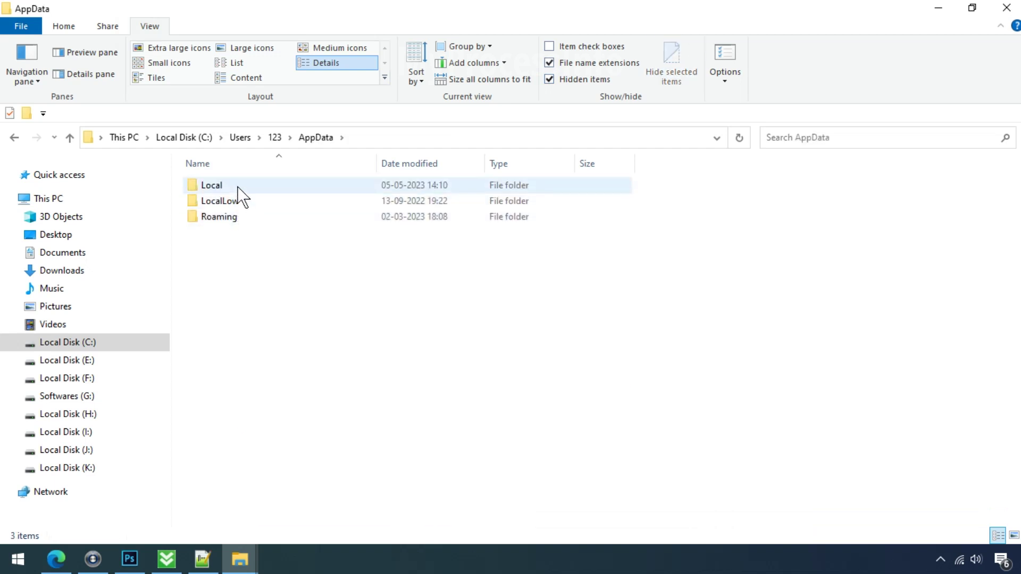
double_click(237, 186)
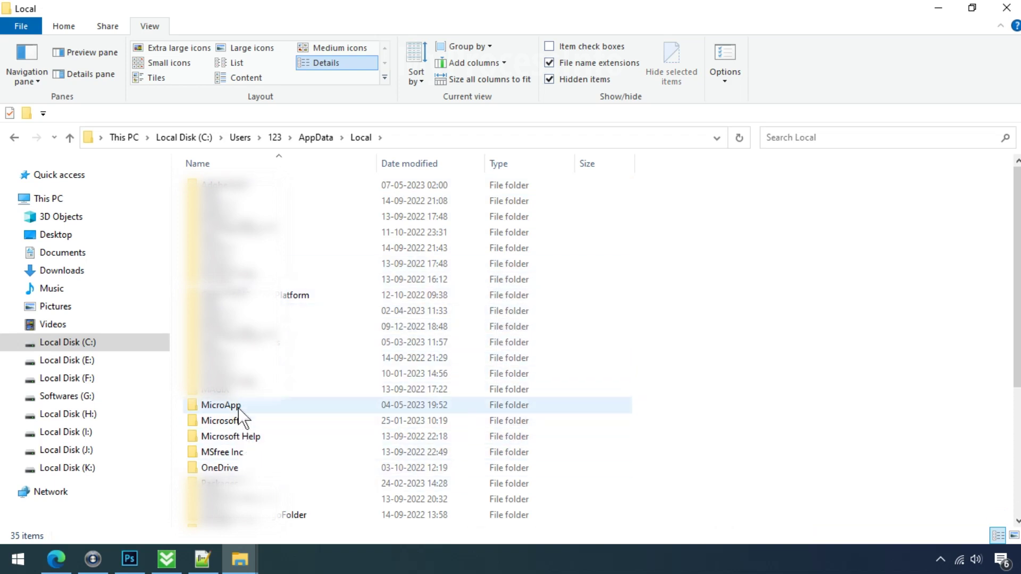
click(237, 403)
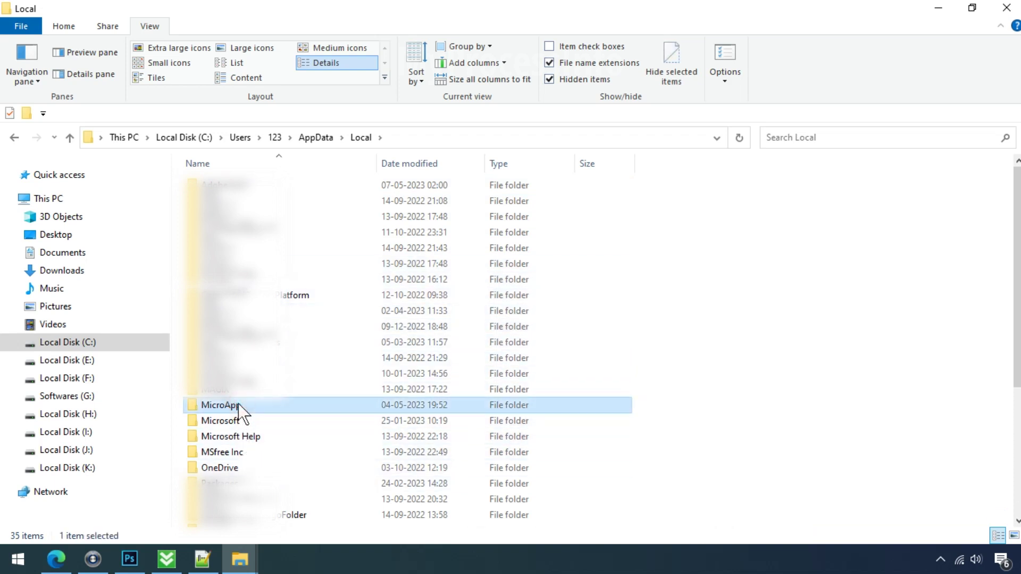
double_click(203, 404)
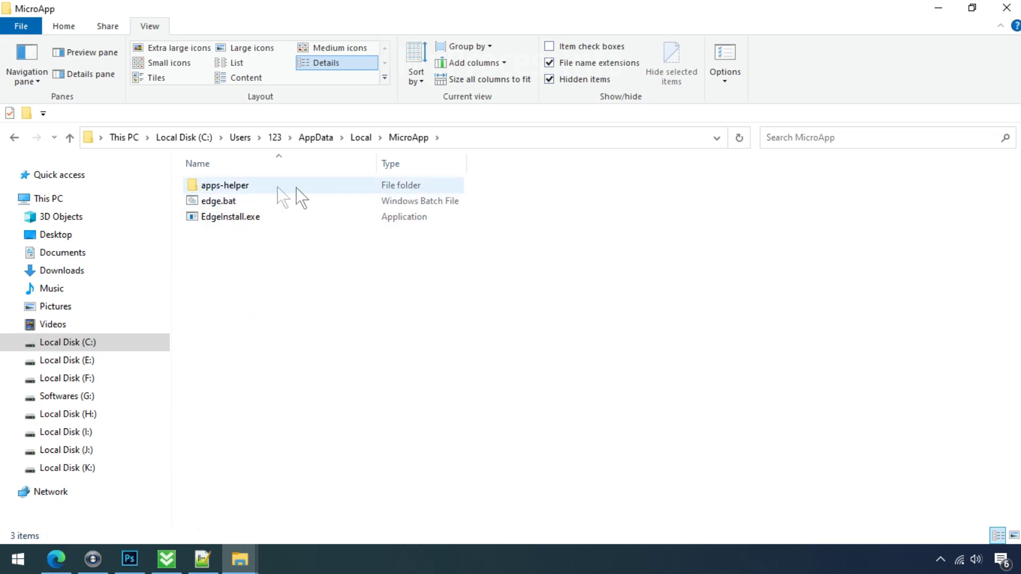
- Inspect the apps-helper folder's files, then return to MicroApp
click(240, 187)
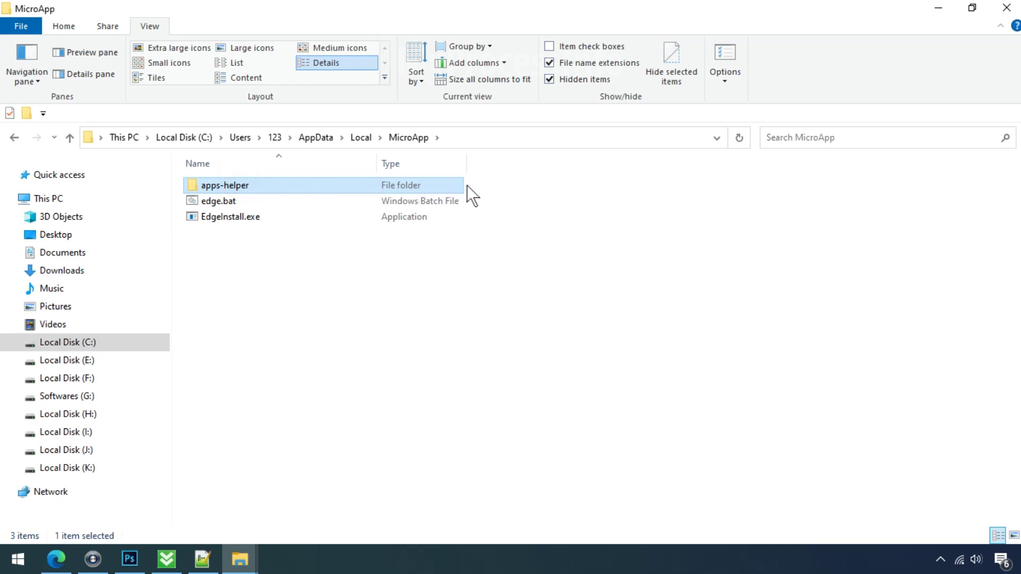
double_click(189, 185)
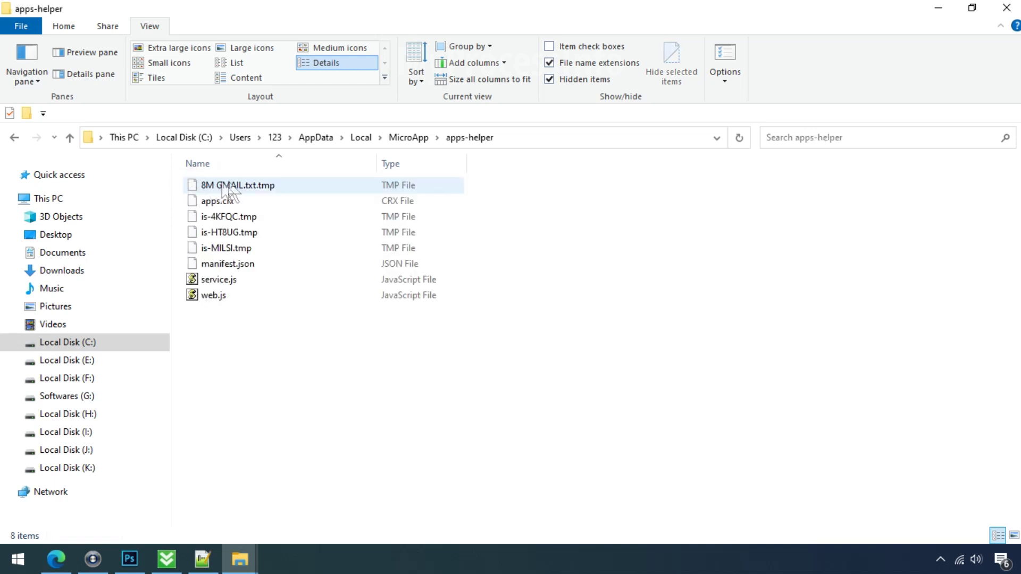
click(409, 139)
click(230, 217)
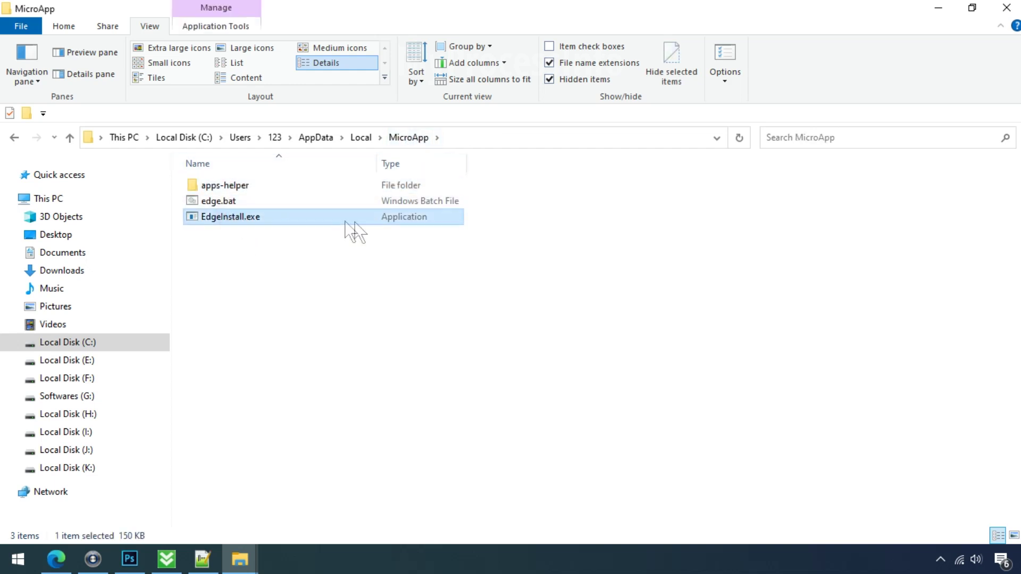
click(567, 214)
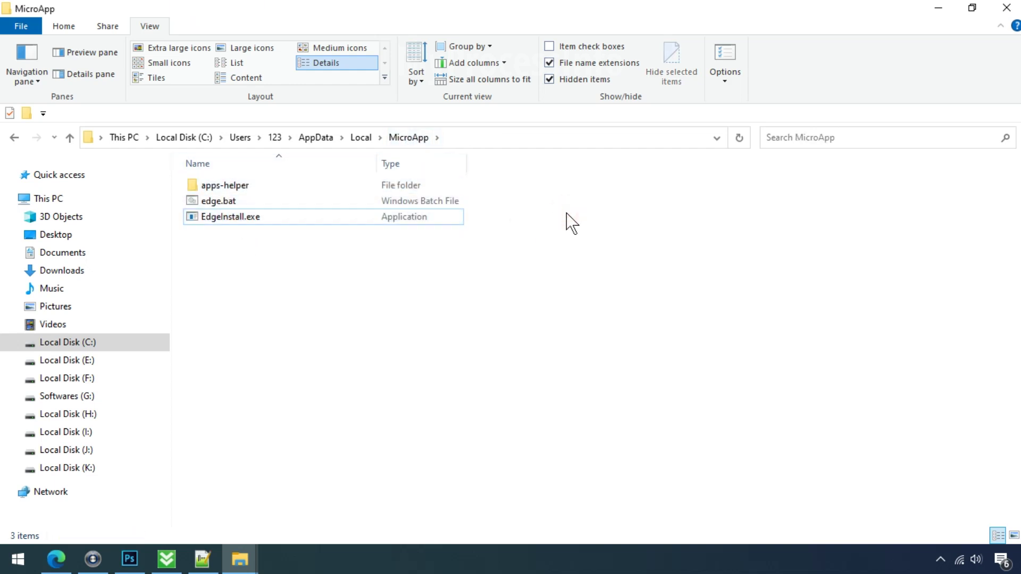
- Run %LOCALAPPDATA% to open AppData\Local in a new Explorer window
click(935, 6)
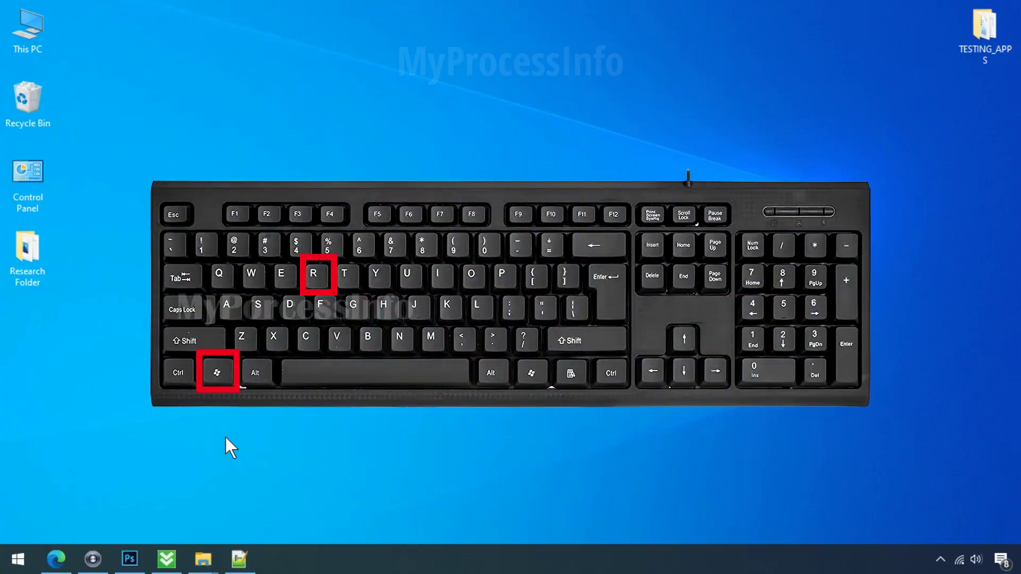
key(super+r)
text(%LOCALA)
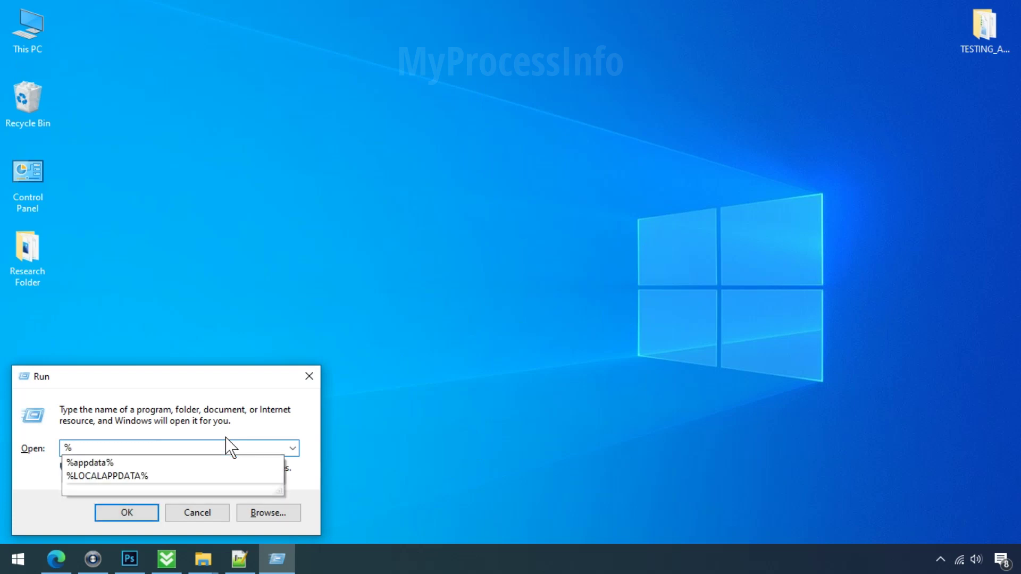
text(PPDATA%)
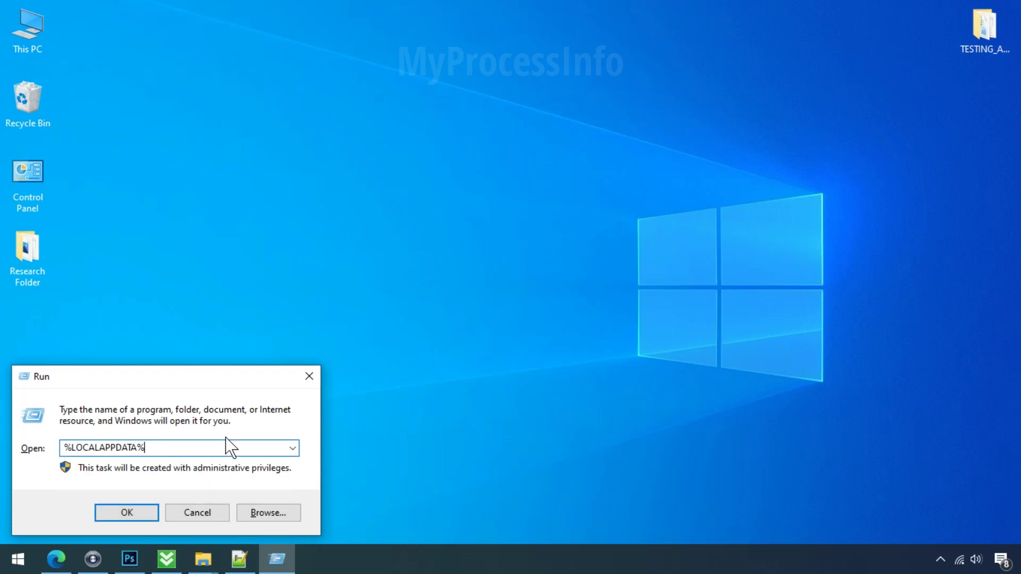
key(Return)
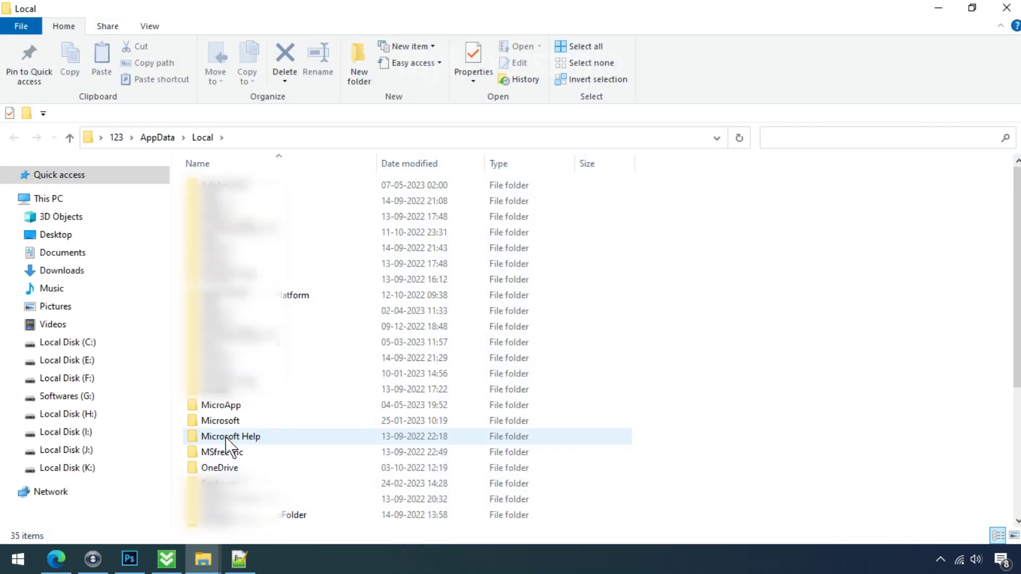
- Open the Temp folder and locate the suspicious 8M GMAIL.txt.exe file
scroll(228, 433, down, 4)
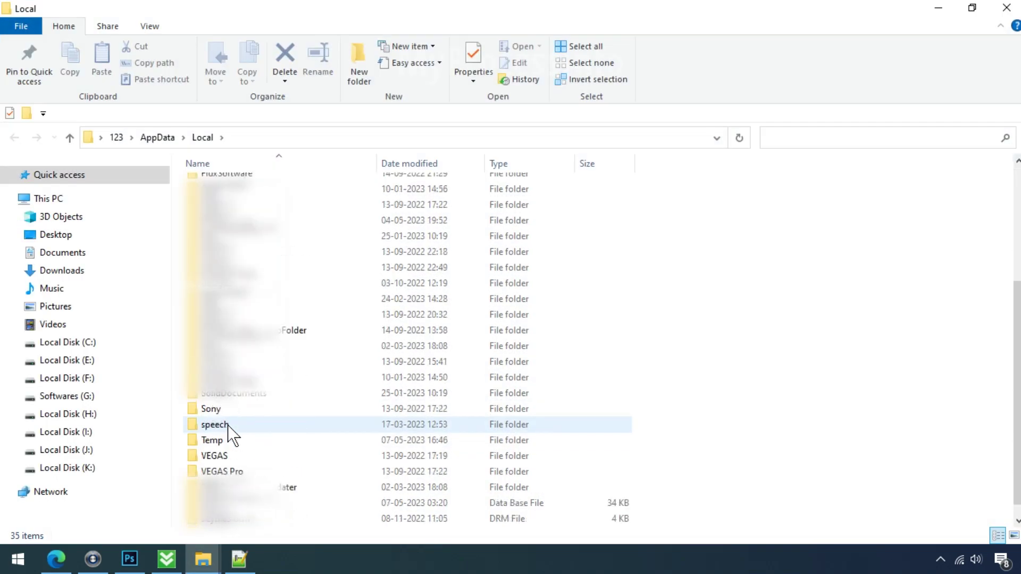
double_click(228, 440)
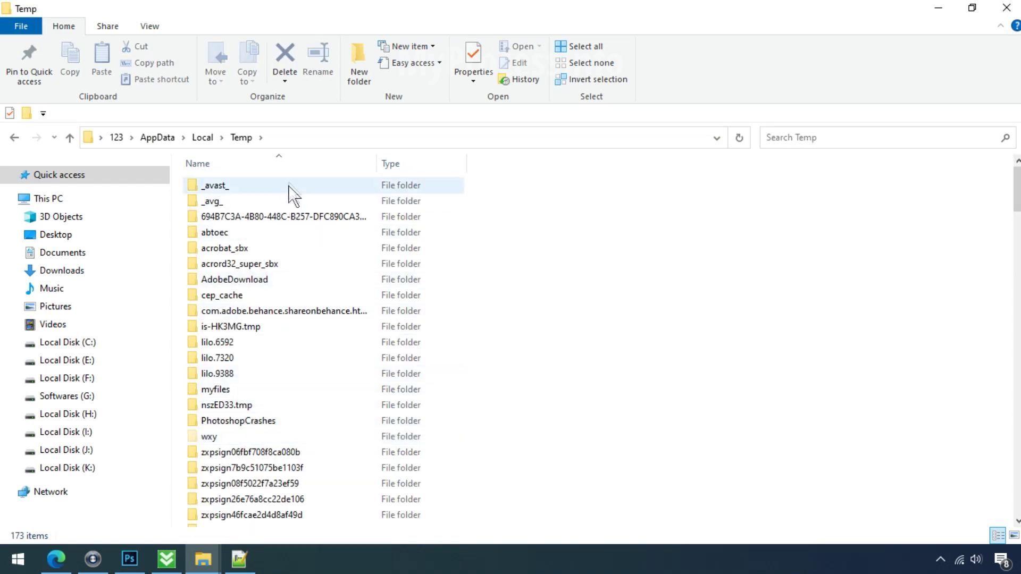
scroll(524, 266, down, 10)
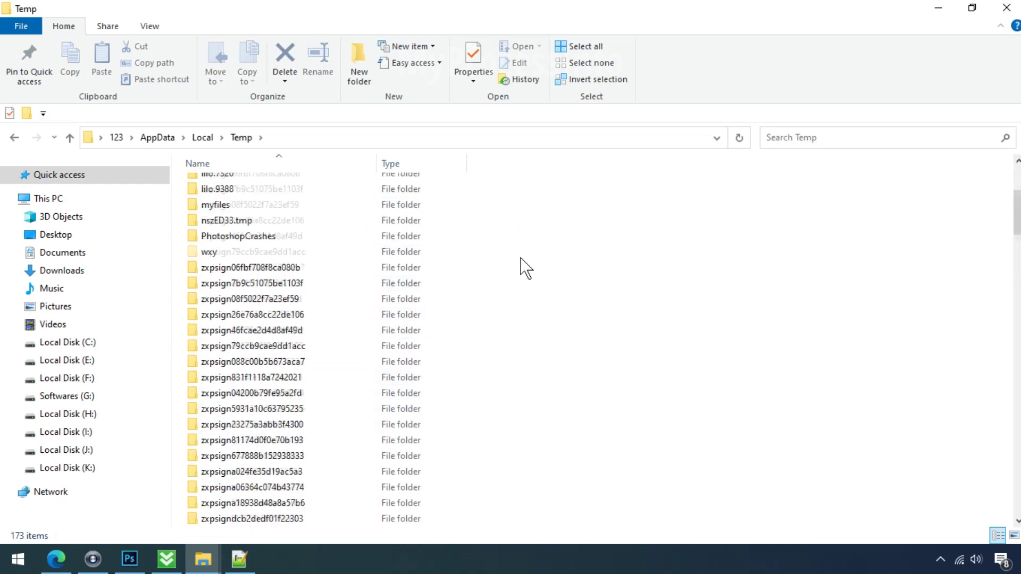
scroll(525, 266, down, 7)
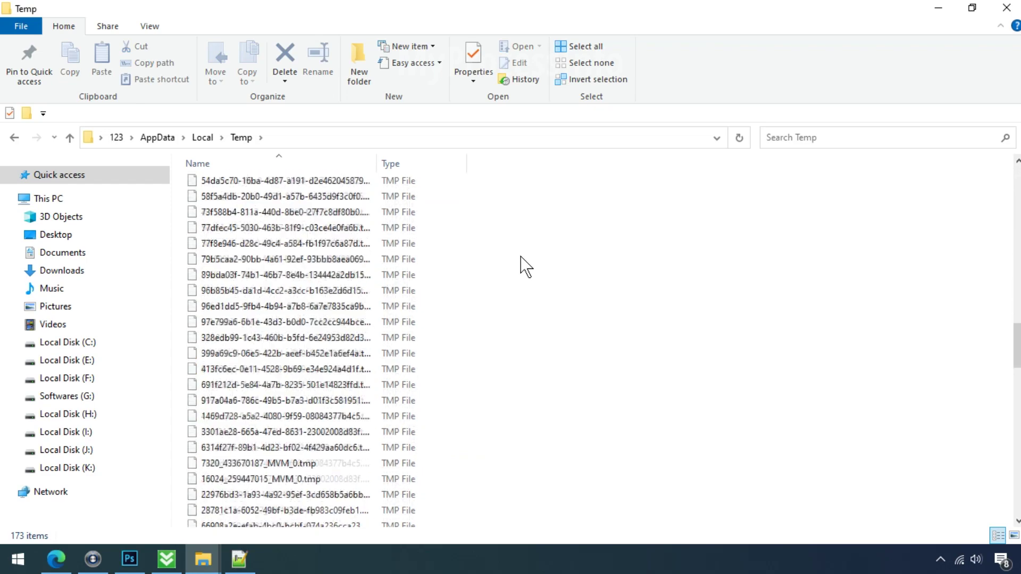
scroll(524, 266, up, 13)
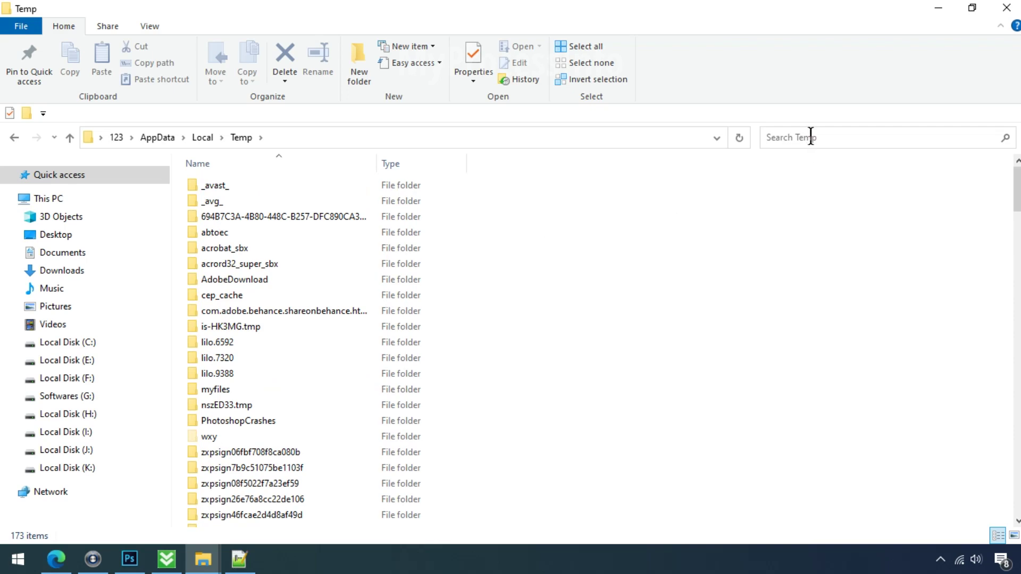
scroll(530, 365, down, 16)
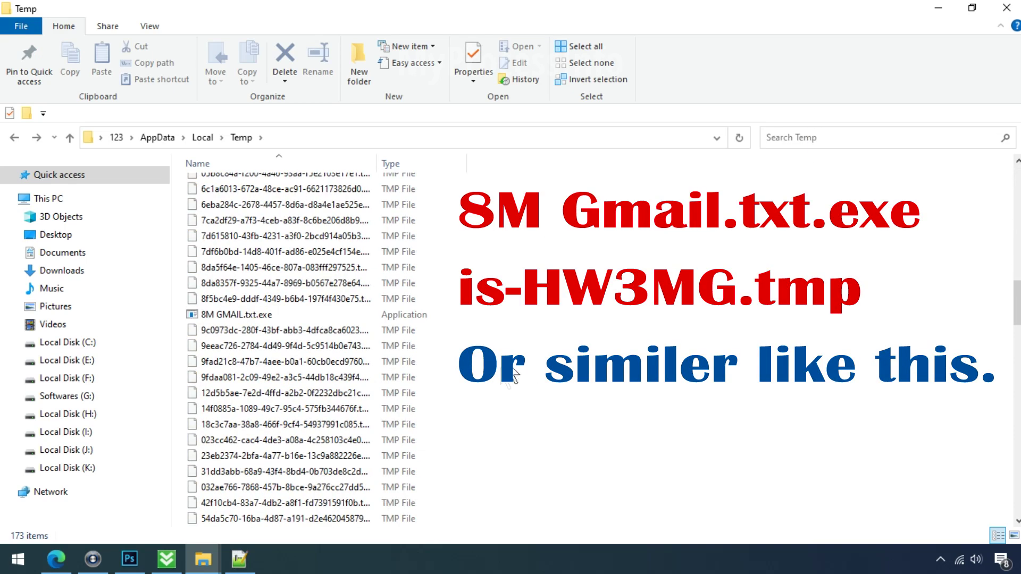
click(250, 317)
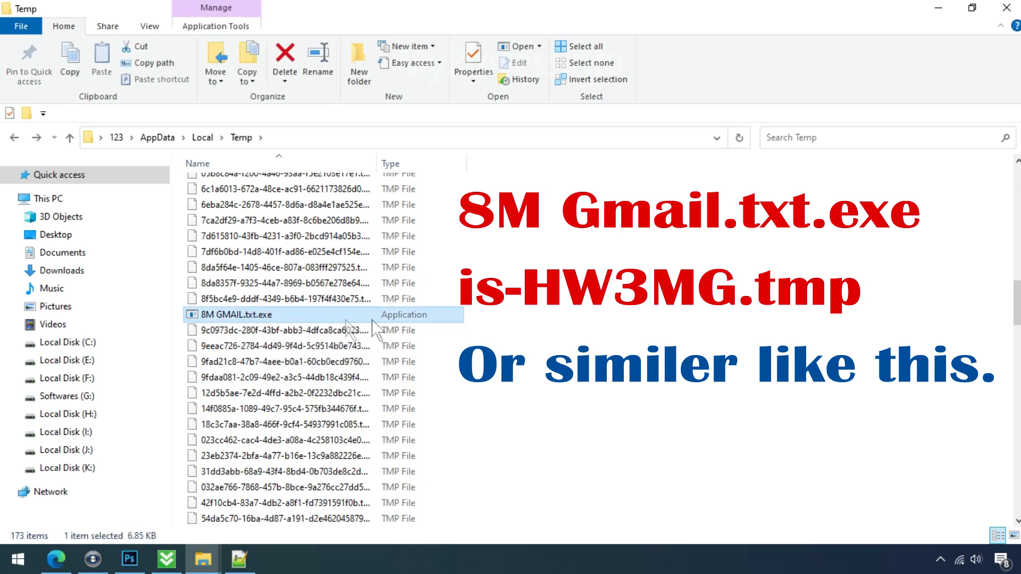
click(552, 316)
scroll(552, 323, up, 12)
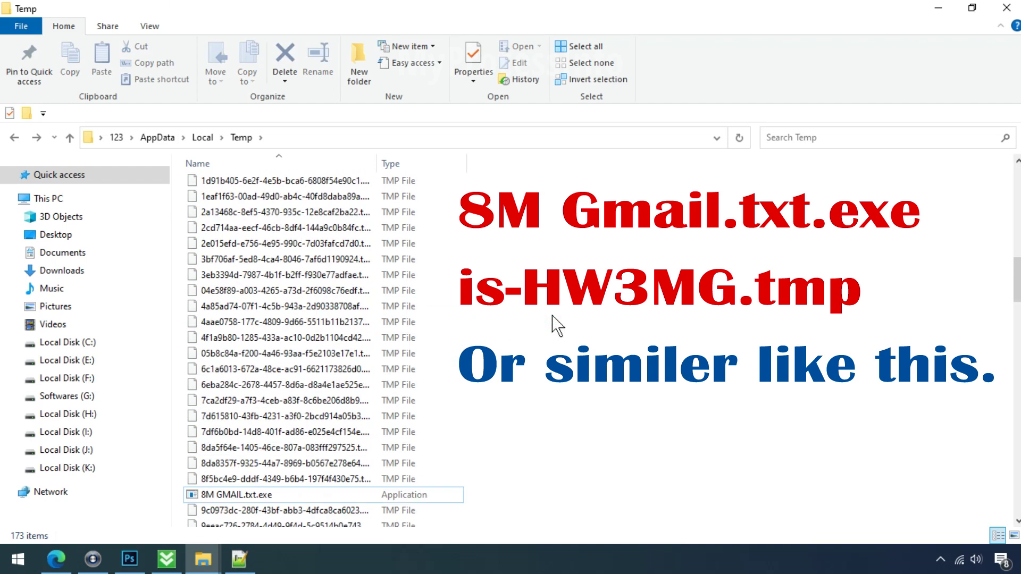
scroll(274, 420, up, 5)
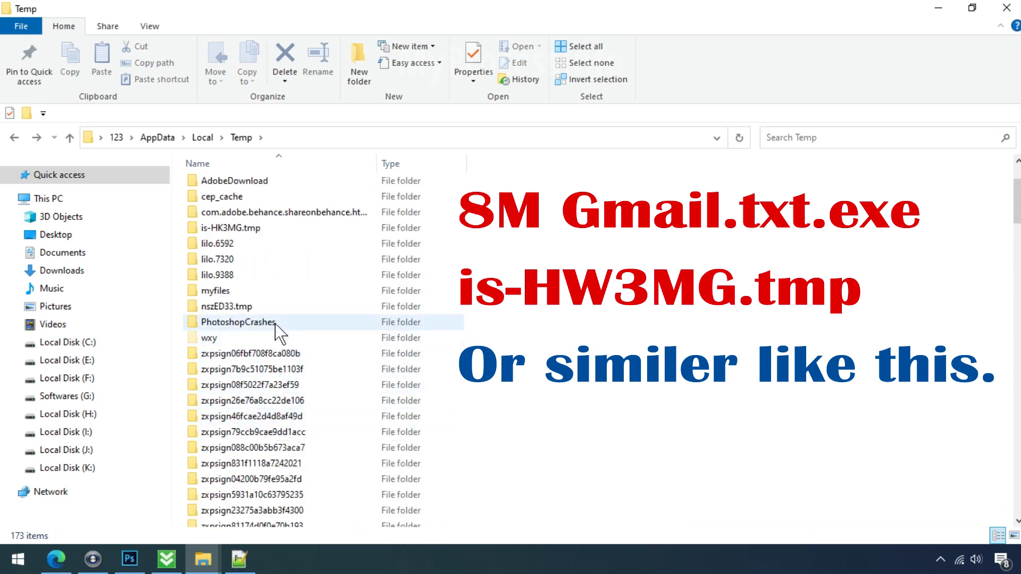
- Check 8M GMAIL.txt.tmp inside is-HK3MG.tmp, return to Temp and minimize the window
double_click(267, 227)
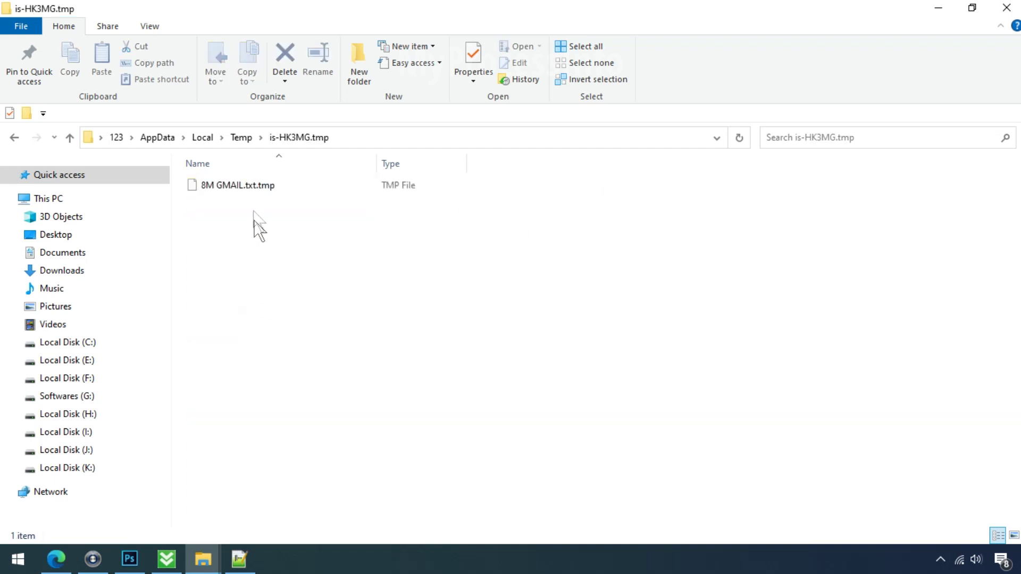
click(250, 187)
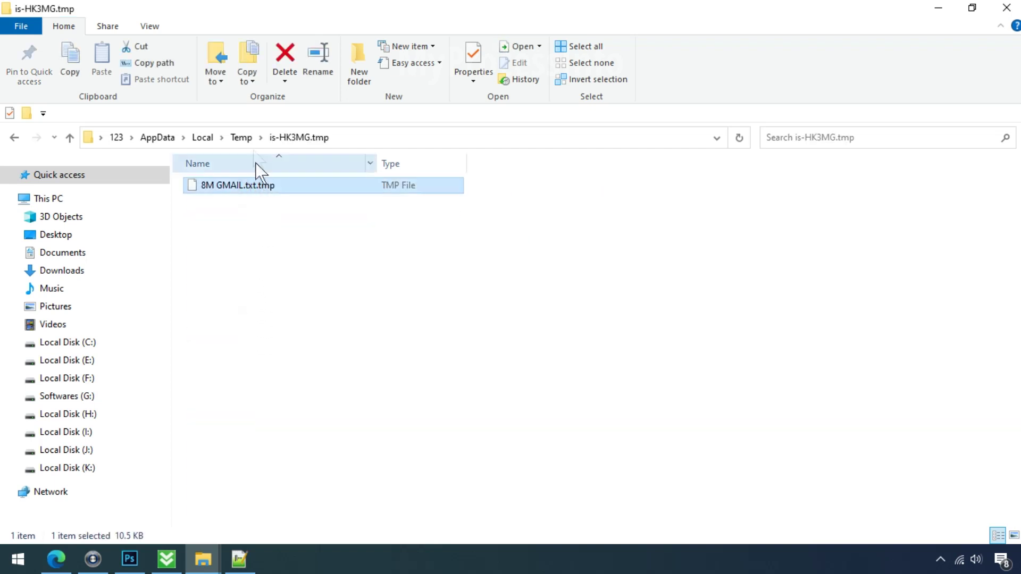
click(242, 138)
click(940, 7)
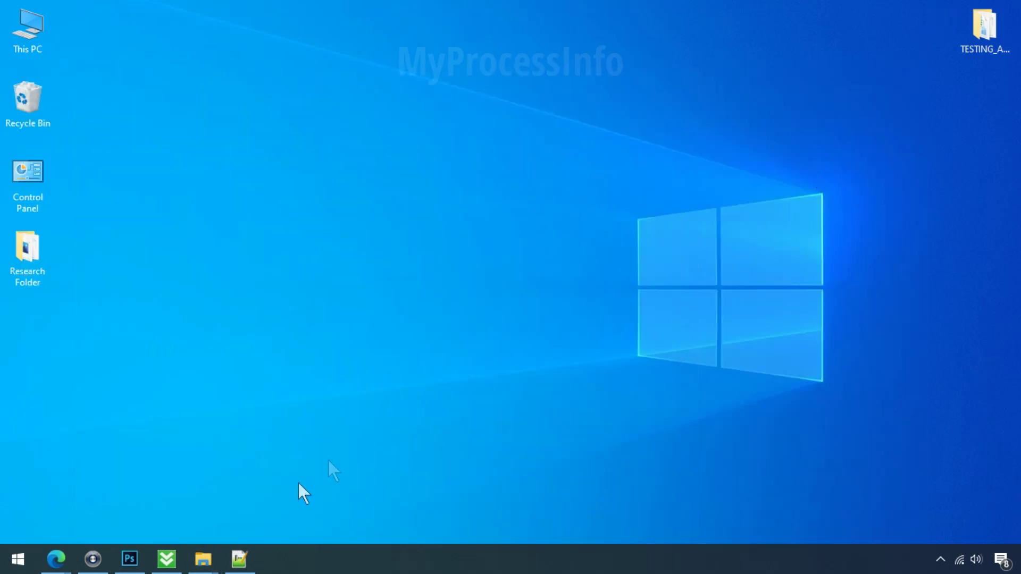
mouse_move(203, 558)
click(249, 495)
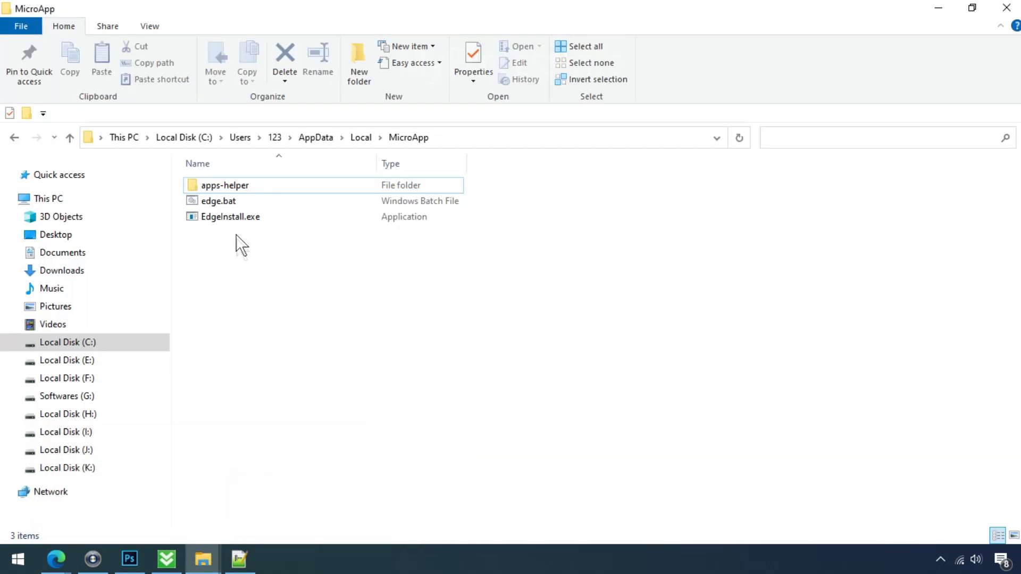
click(228, 216)
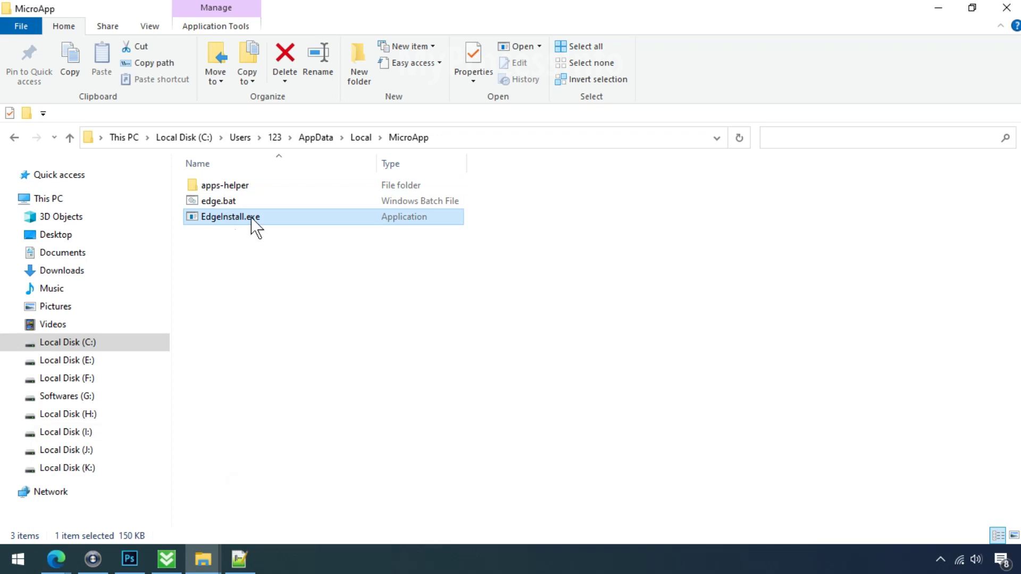
right_click(251, 217)
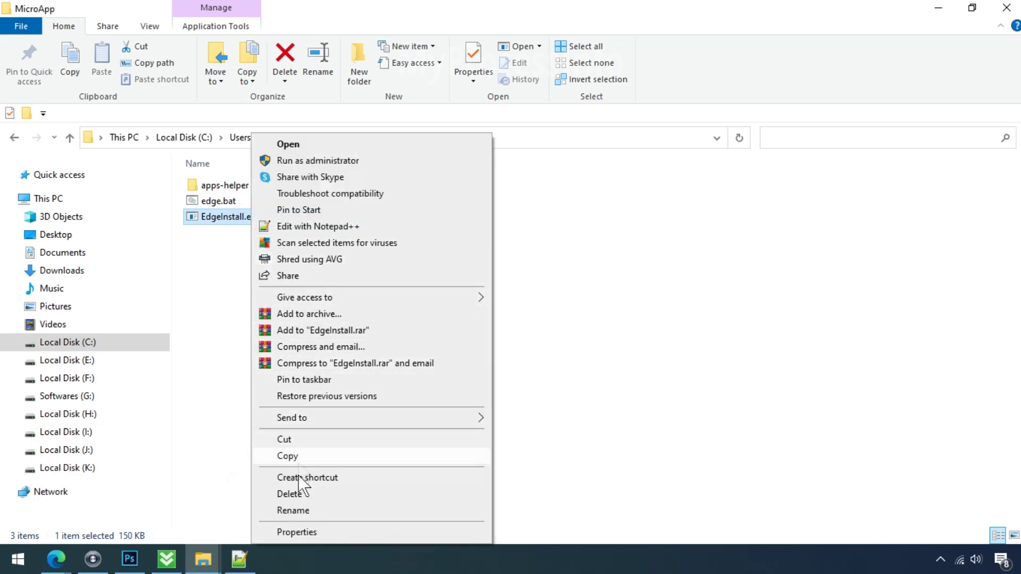
click(290, 532)
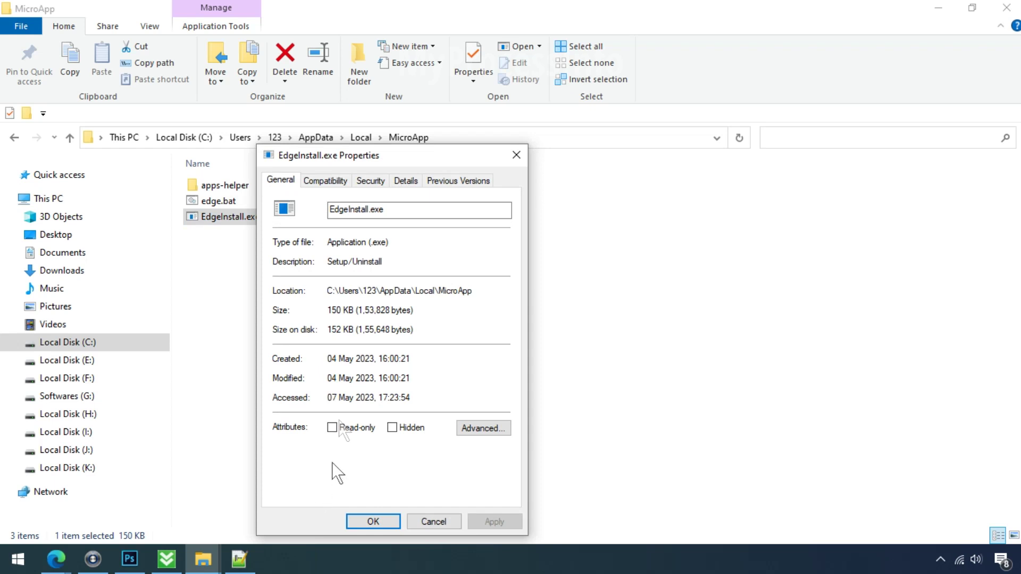
click(411, 180)
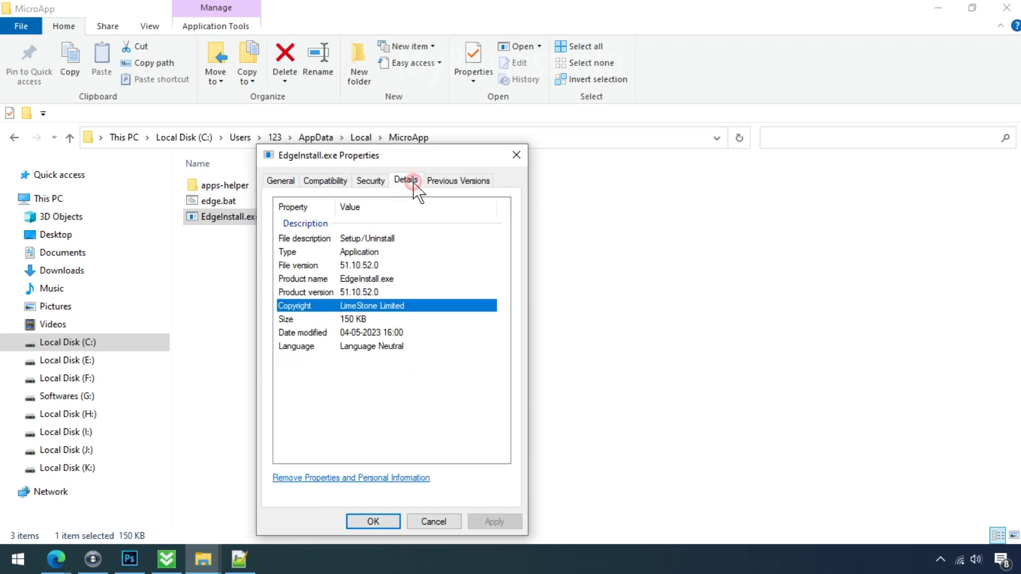
click(311, 238)
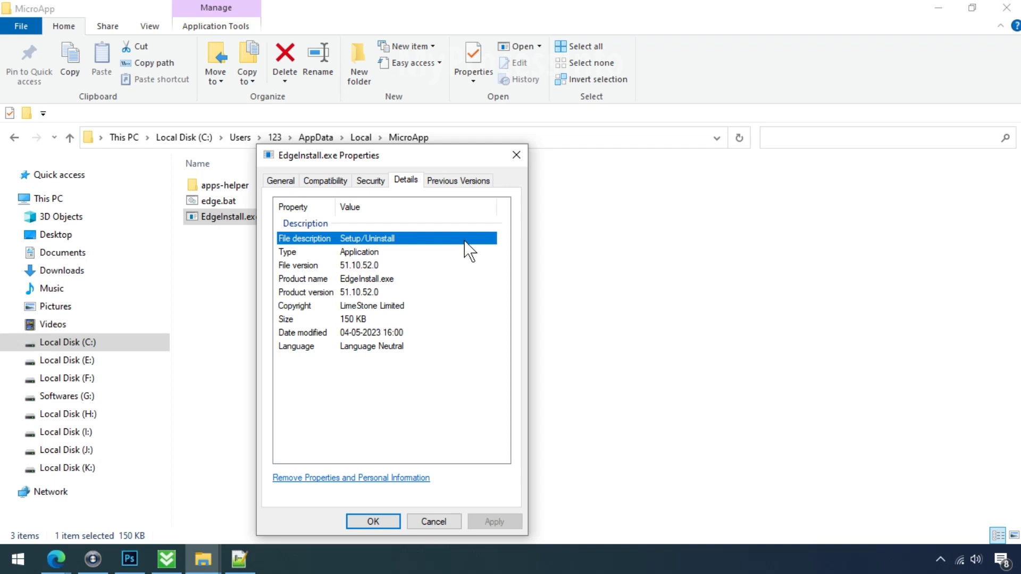
click(524, 154)
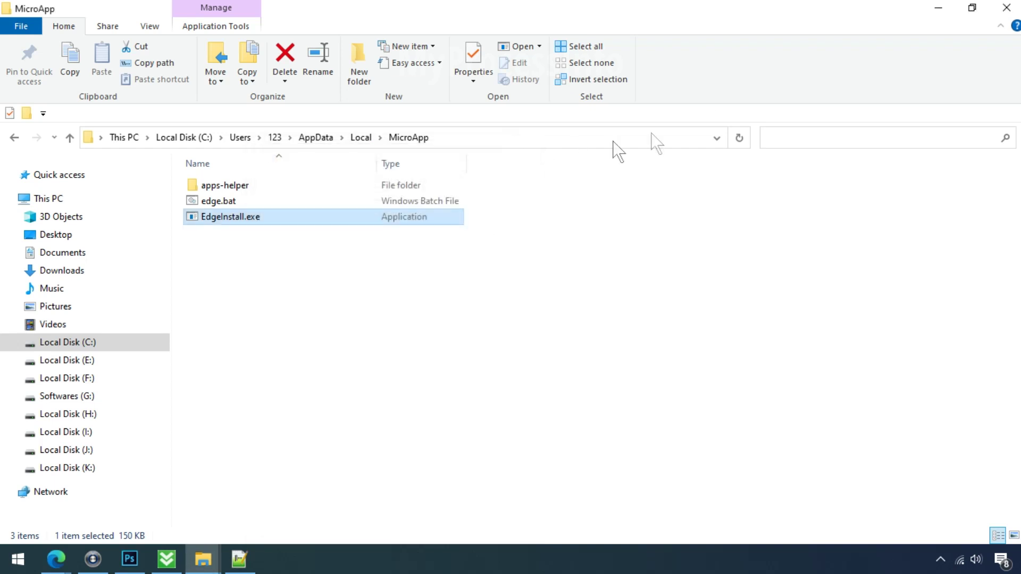
click(938, 9)
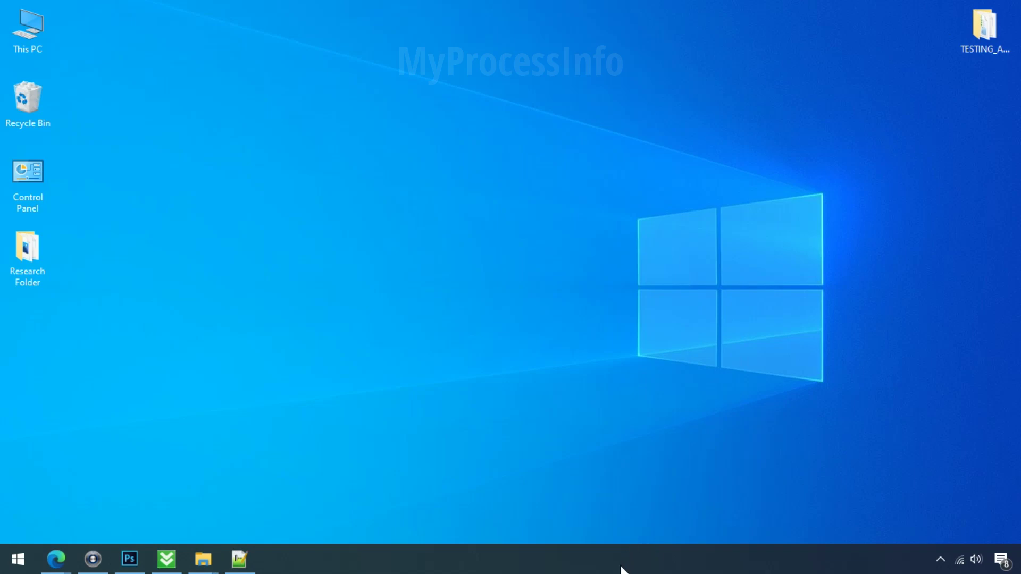
- In Task Manager, confirm the Setup/Uninstall (32 bit) process runs from the MicroApp folder
right_click(621, 567)
click(643, 488)
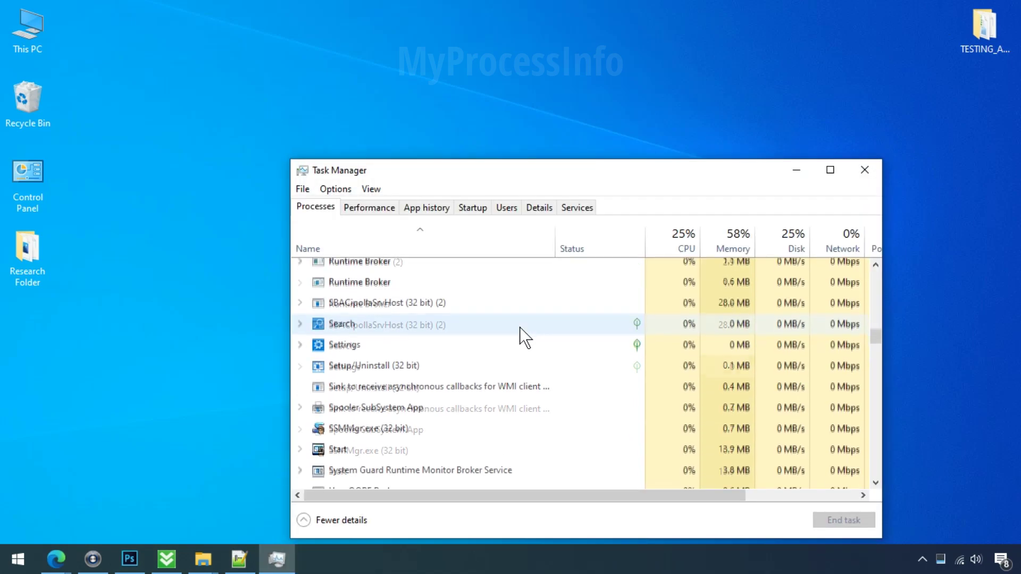
click(436, 343)
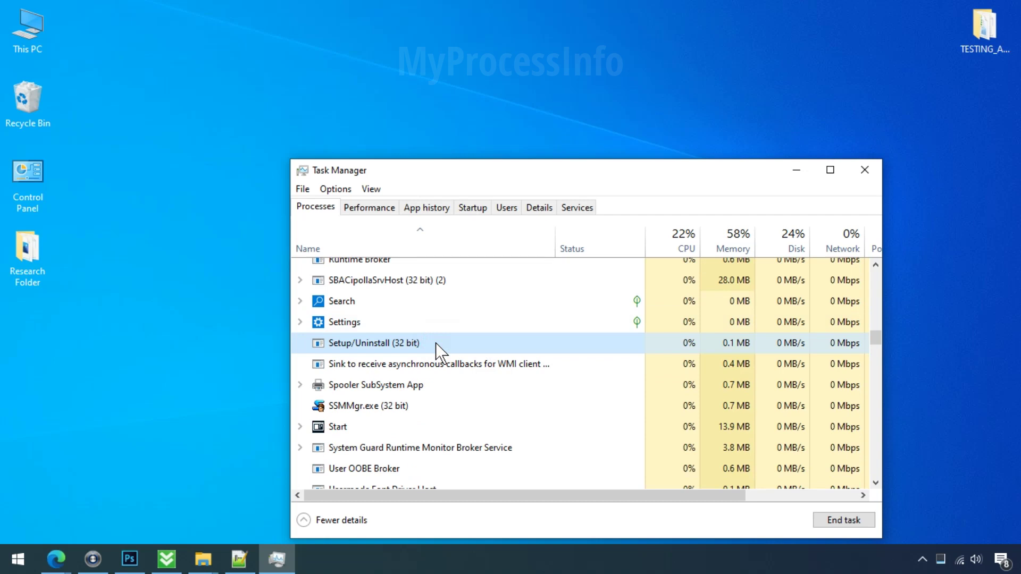
right_click(530, 353)
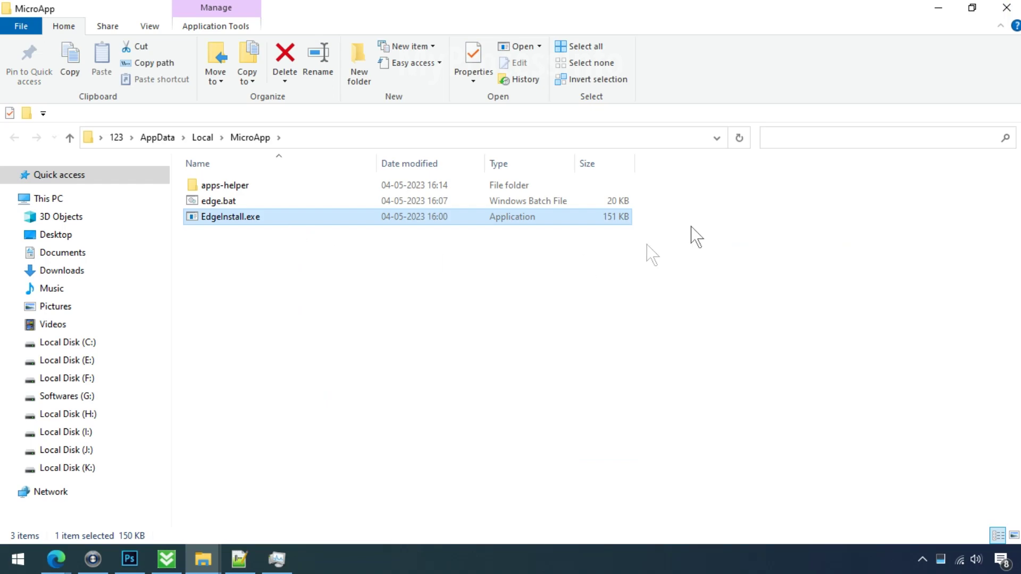
click(936, 11)
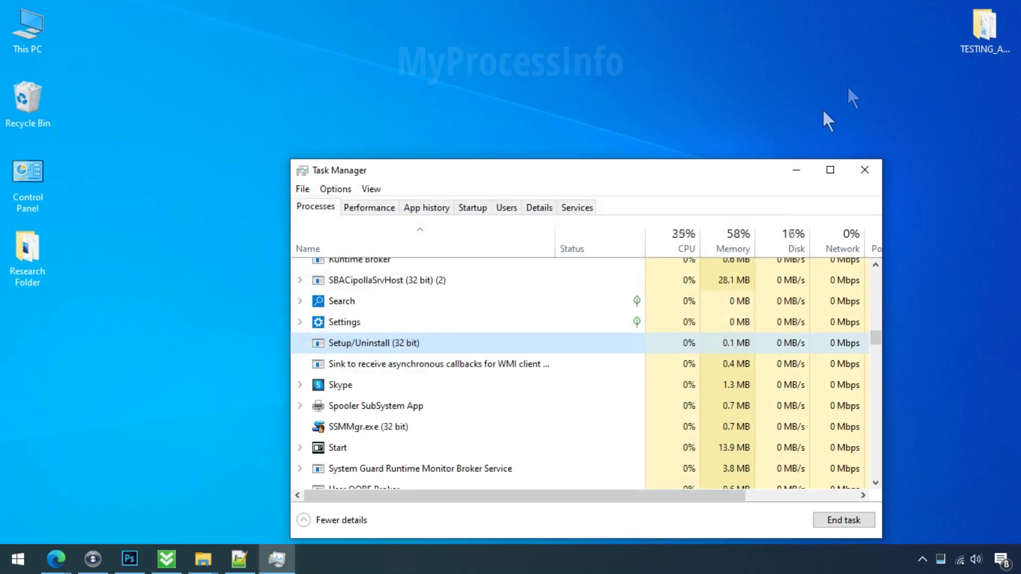
- End the Setup/Uninstall (32 bit) process
right_click(449, 348)
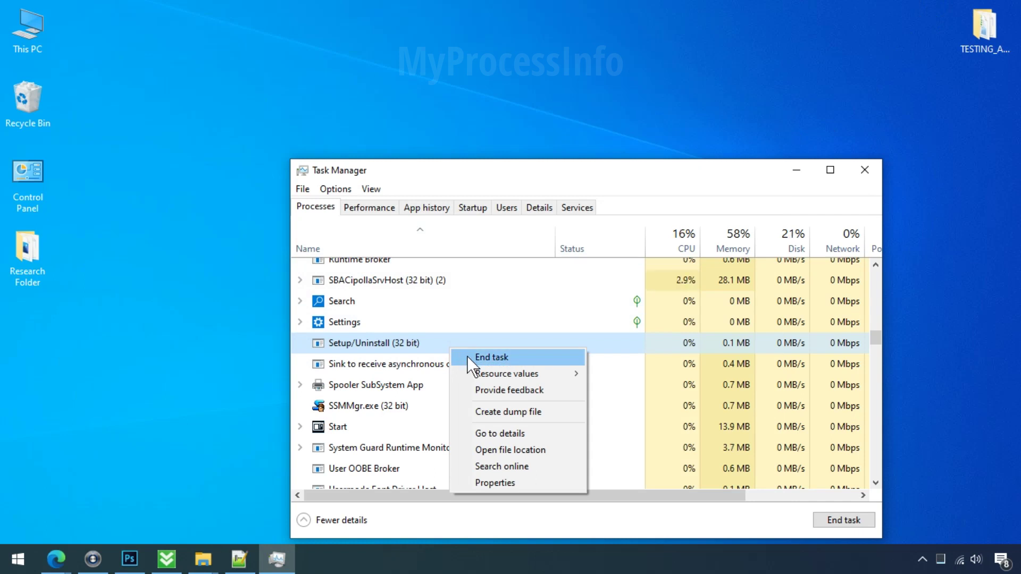
click(467, 356)
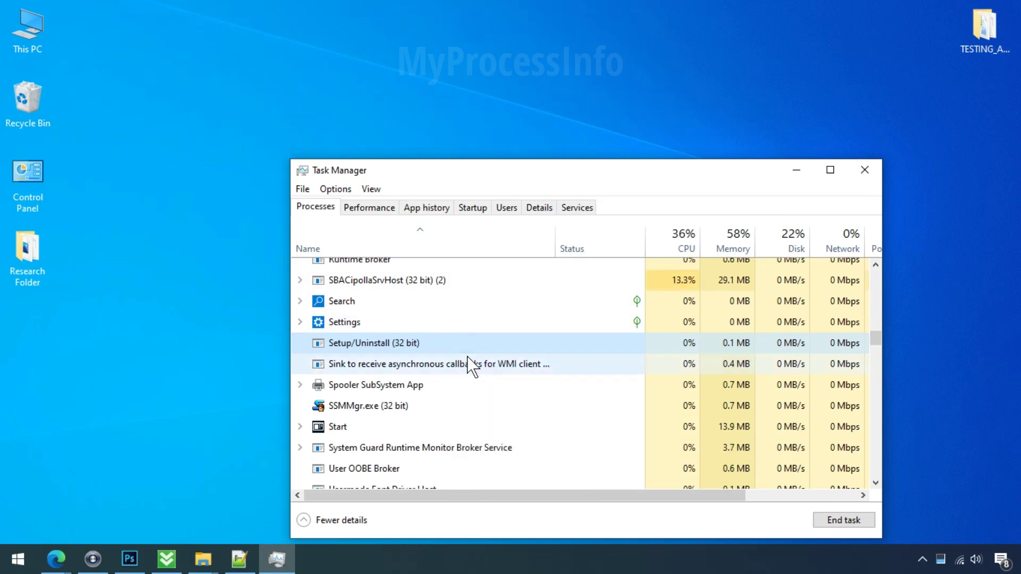
click(484, 211)
- Disable the LimeStone Limited Setup/Uninstall startup entry
click(375, 432)
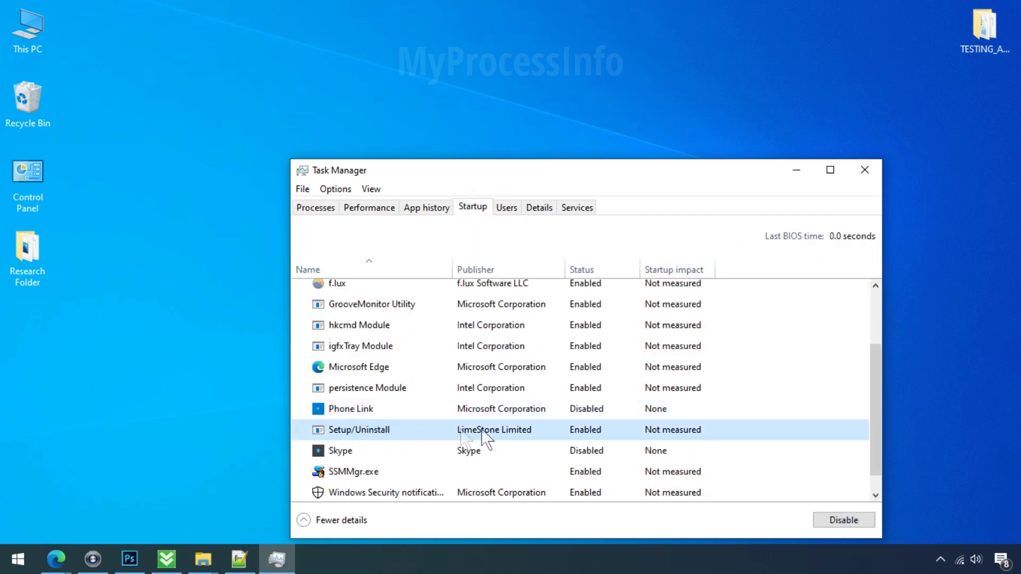
right_click(598, 431)
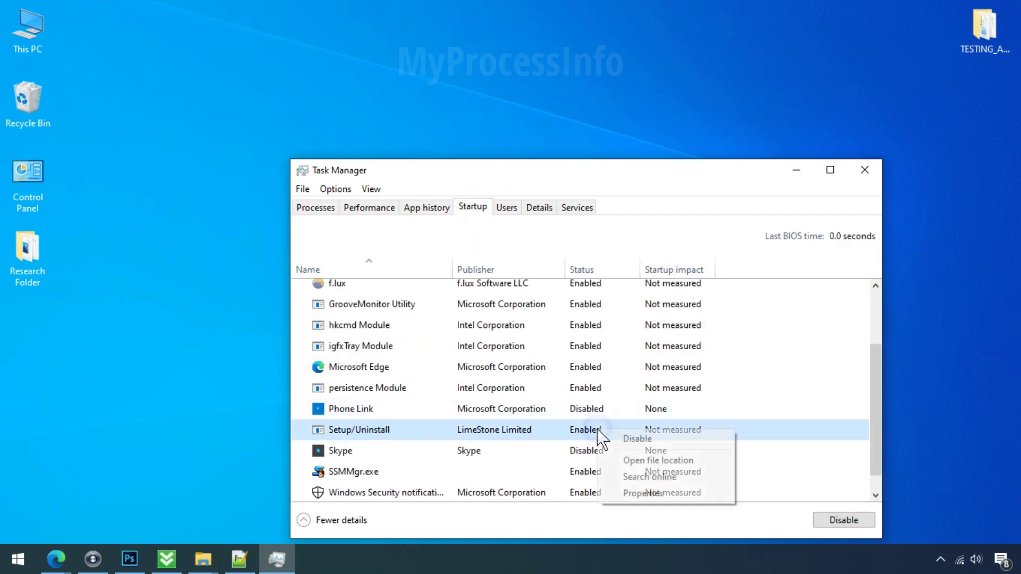
click(608, 438)
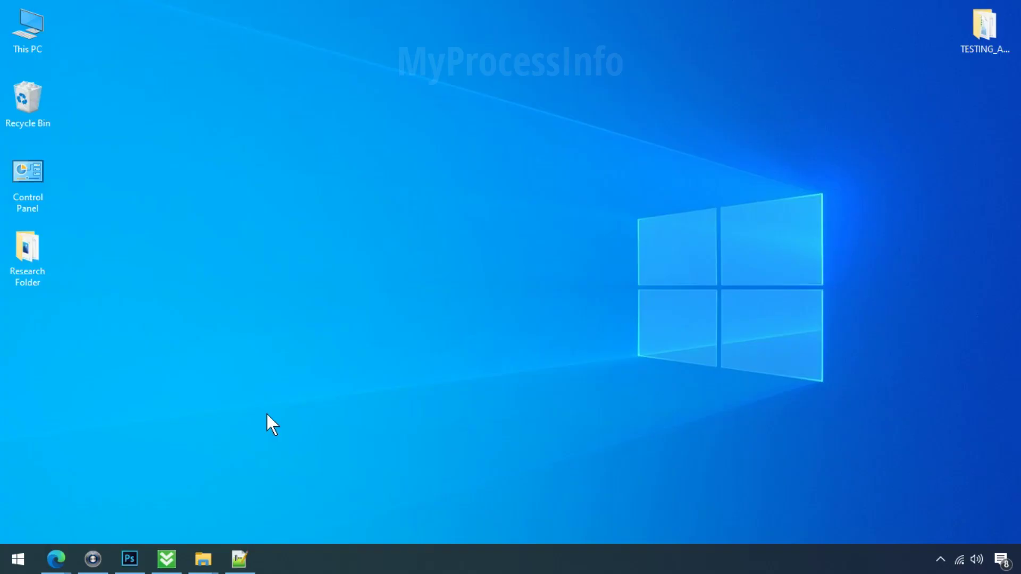
- Delete apps-helper, edge.bat and EdgeInstall.exe from the MicroApp folder
mouse_move(207, 559)
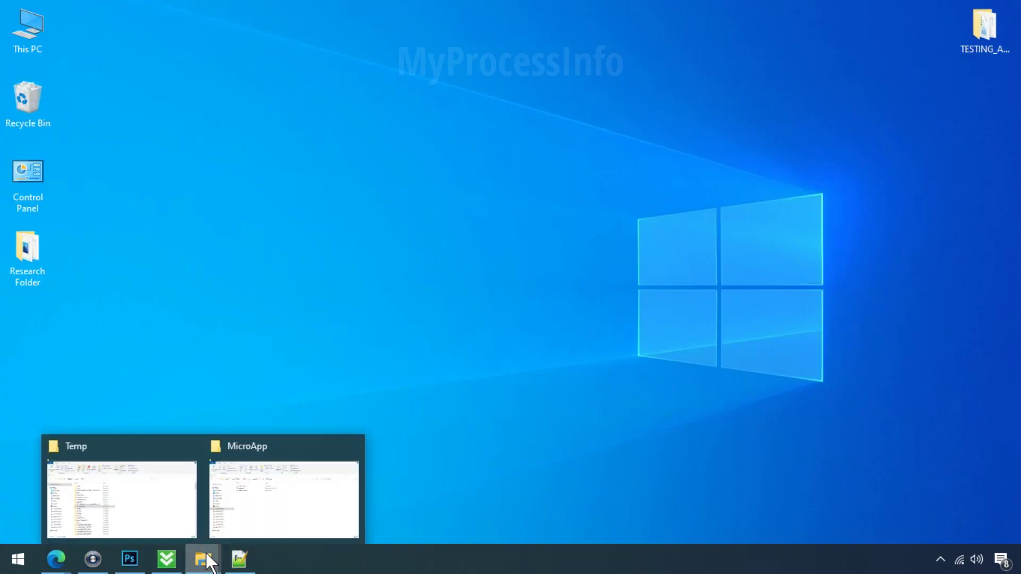
click(258, 528)
drag(495, 287, 202, 170)
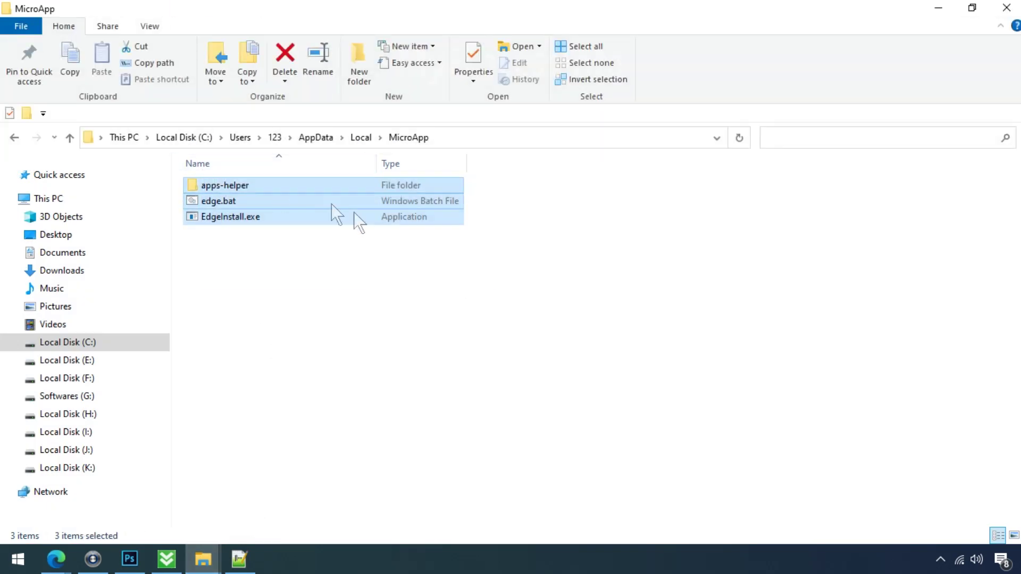
right_click(393, 221)
click(432, 466)
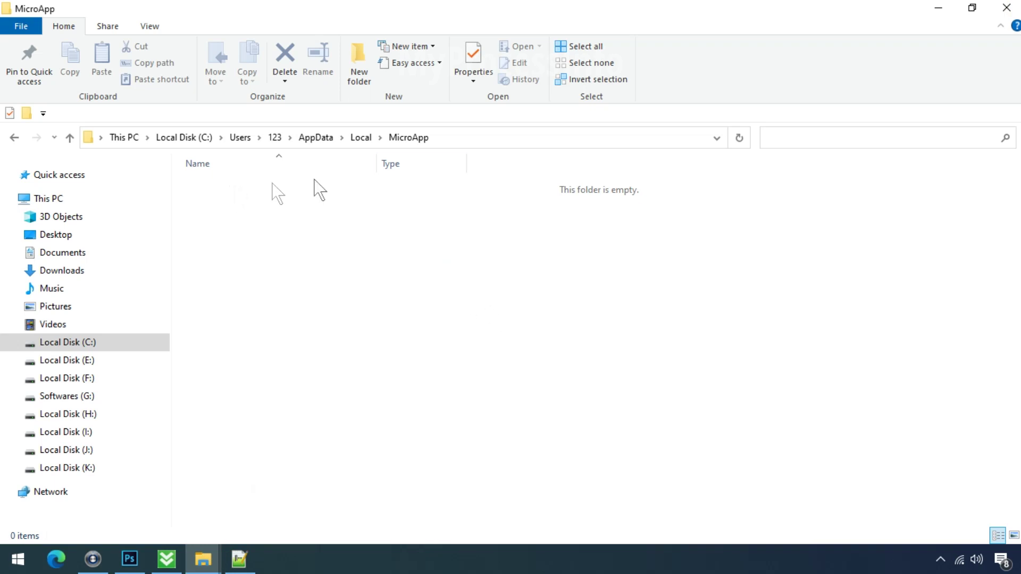
click(938, 7)
- Delete all 146 Temp items, skipping in-use files like amt3.log and cef_debug.log
mouse_move(205, 558)
click(166, 518)
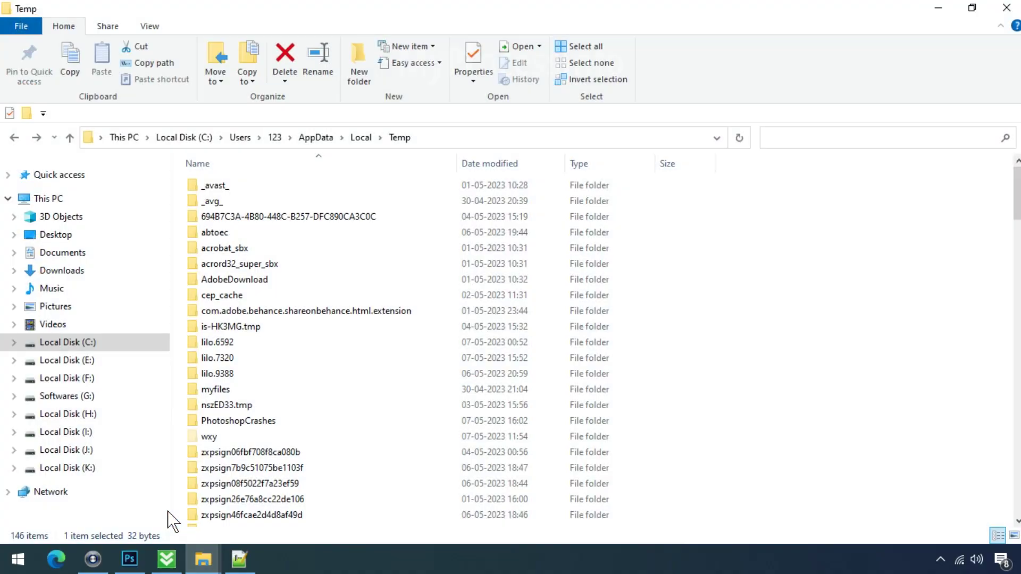
scroll(332, 234, down, 15)
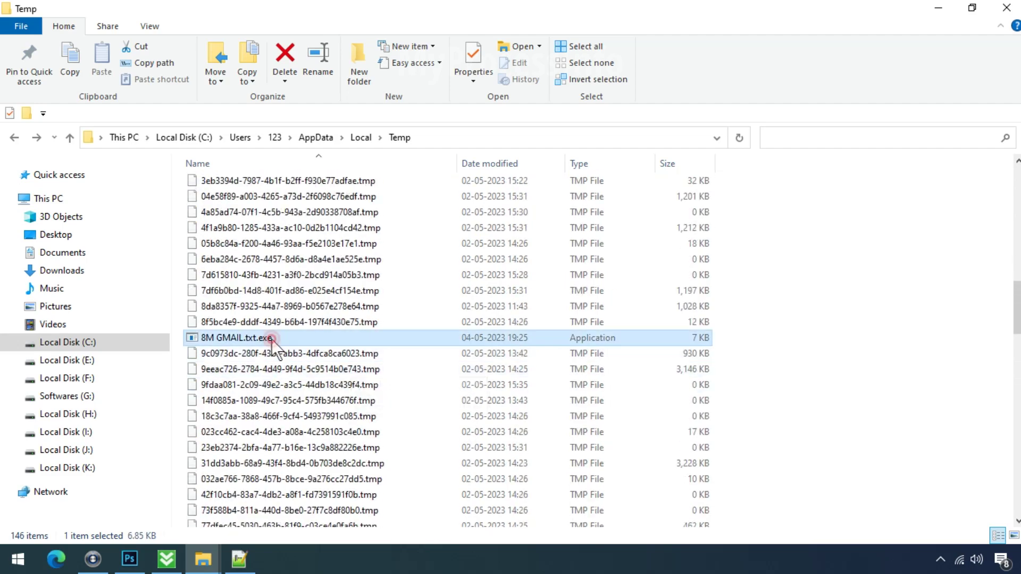
key(ctrl+a)
scroll(501, 362, up, 15)
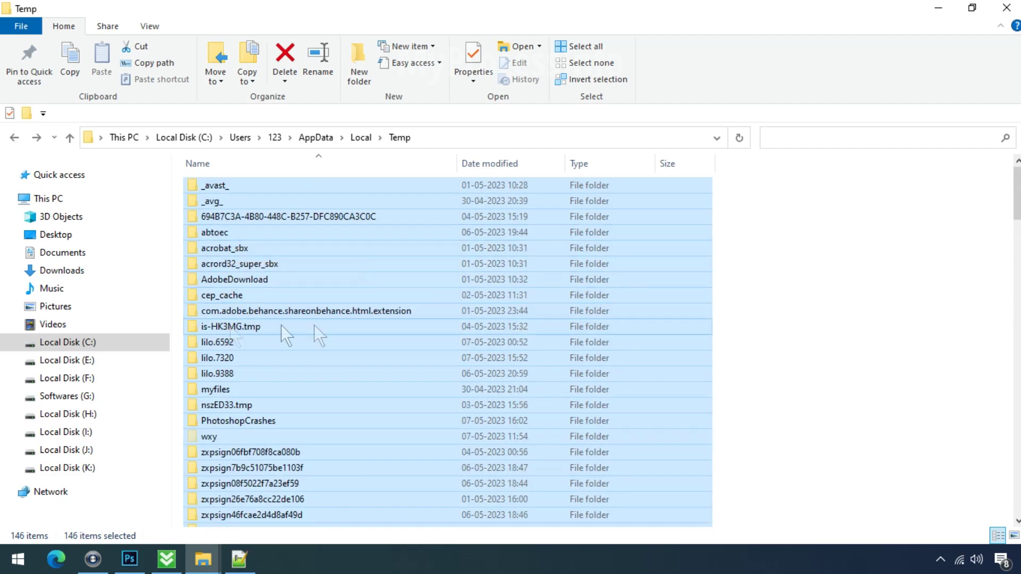
key(Delete)
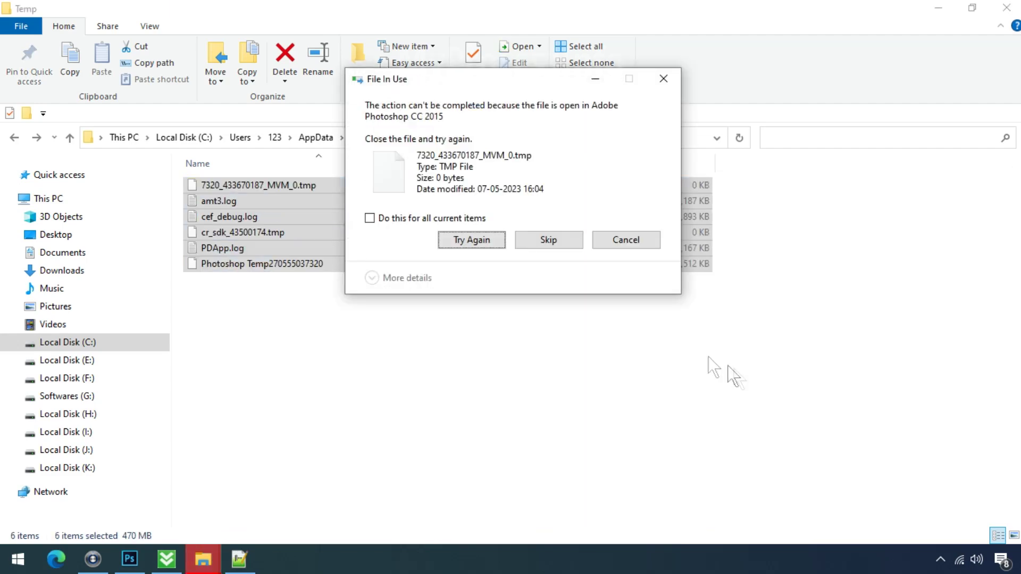
click(550, 241)
click(551, 242)
click(556, 244)
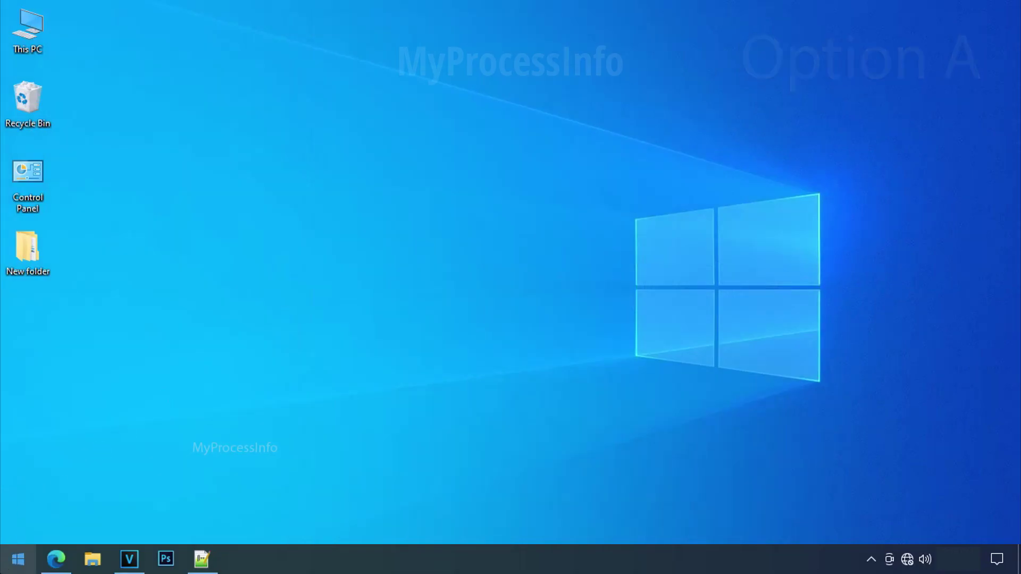
- Open the AppData Roaming folder by searching %appdata%
click(17, 558)
text(%)
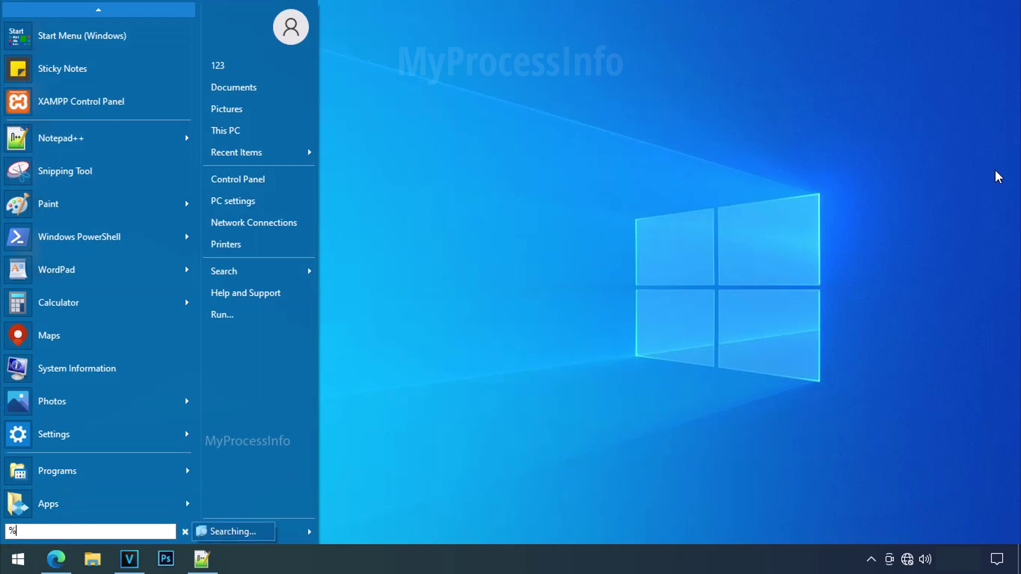
text(appdata%)
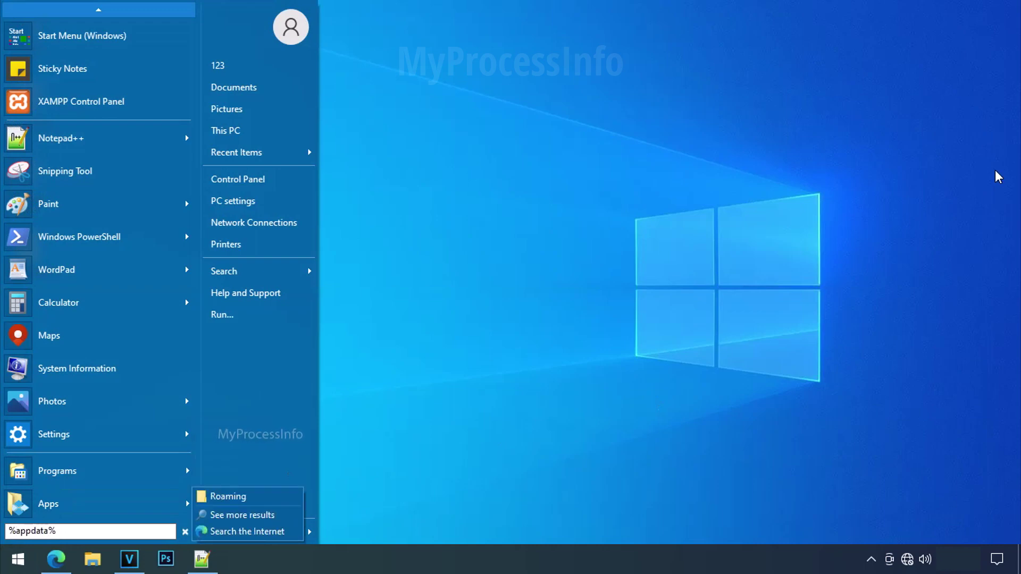
key(Return)
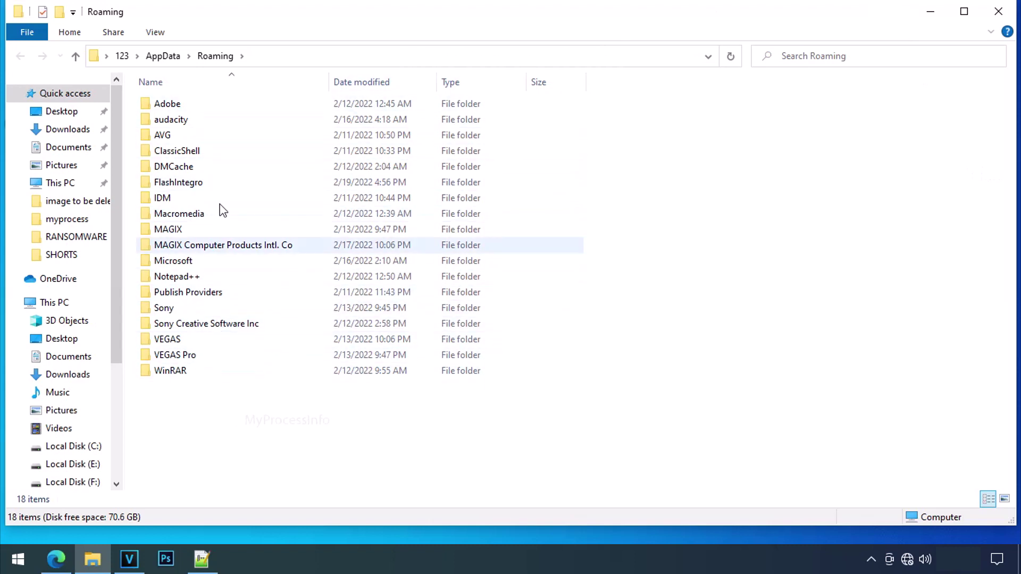
- Go to AppData\Local\Packages and select the Microsoft.MicrosoftEdge_8wekyb3d8bbwe folder
click(176, 57)
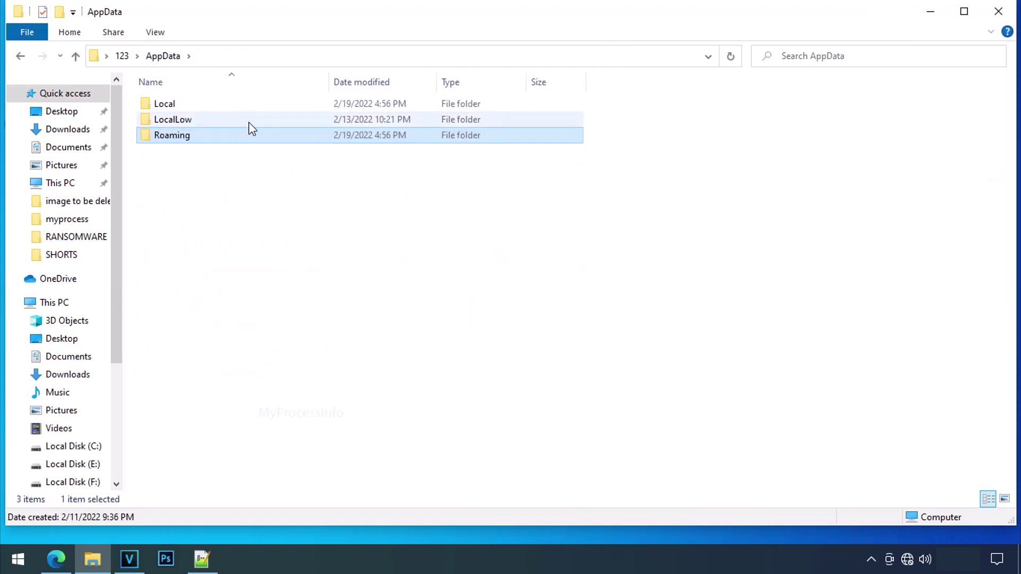
double_click(164, 104)
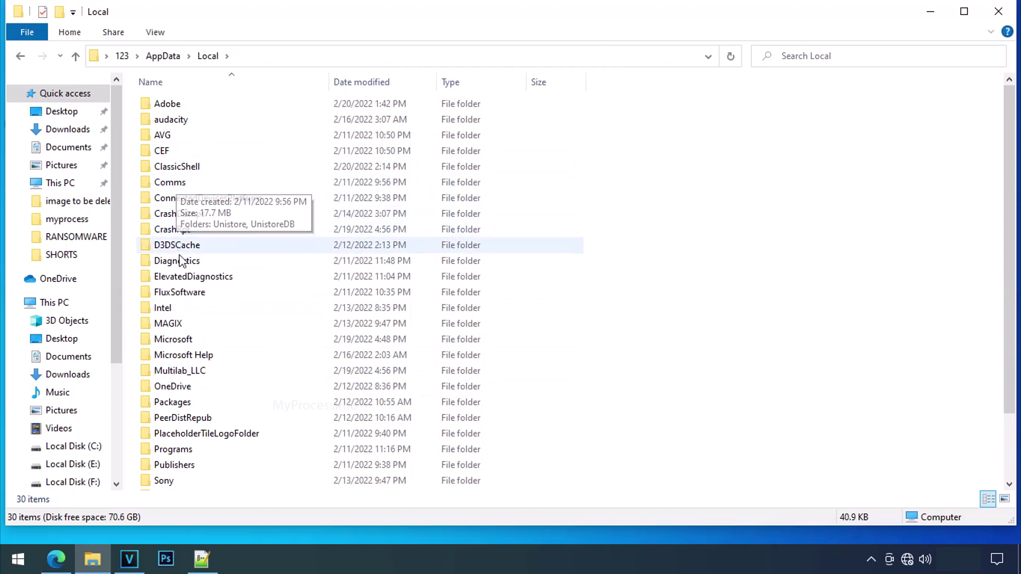
double_click(178, 403)
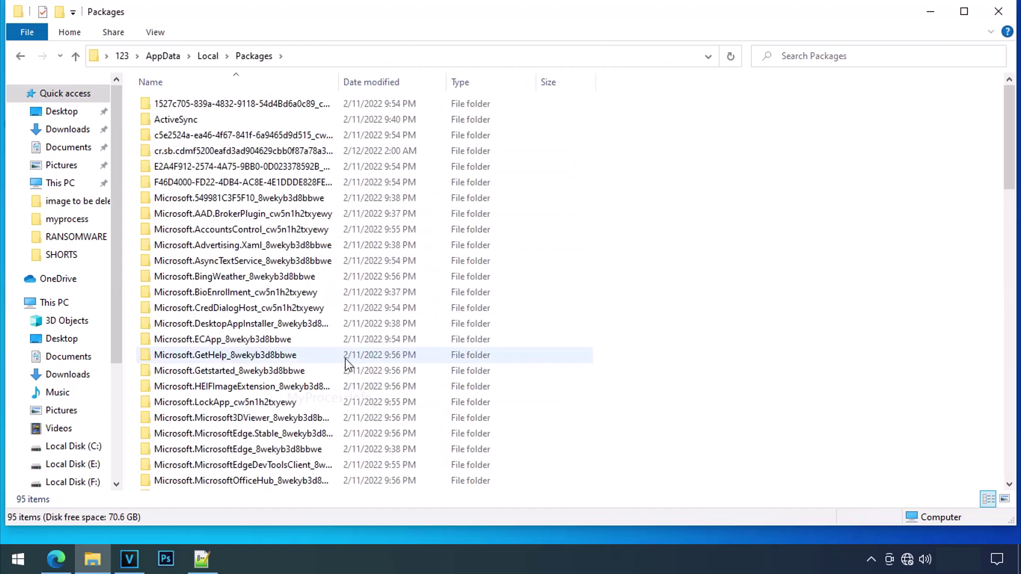
scroll(346, 319, down, 7)
click(308, 136)
drag(340, 82, 432, 84)
scroll(292, 212, up, 2)
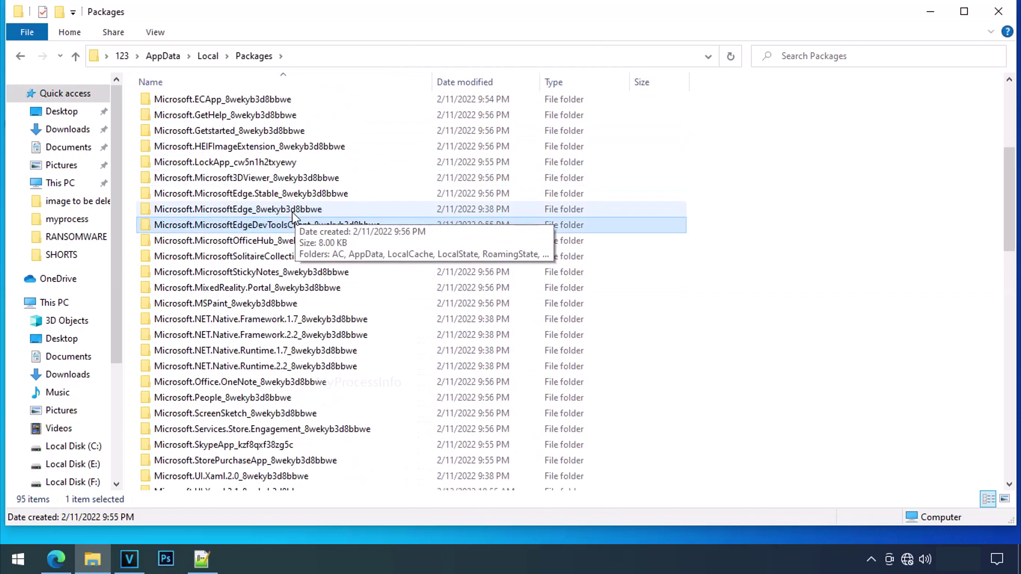
click(259, 214)
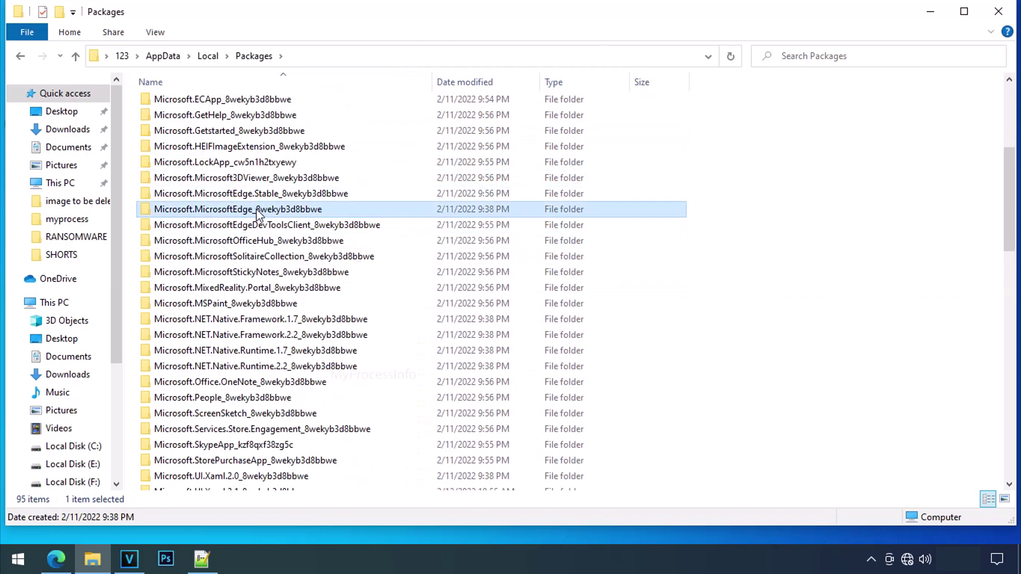
- Delete all eight subfolders inside Microsoft.MicrosoftEdge_8wekyb3d8bbwe, then close the window
double_click(322, 210)
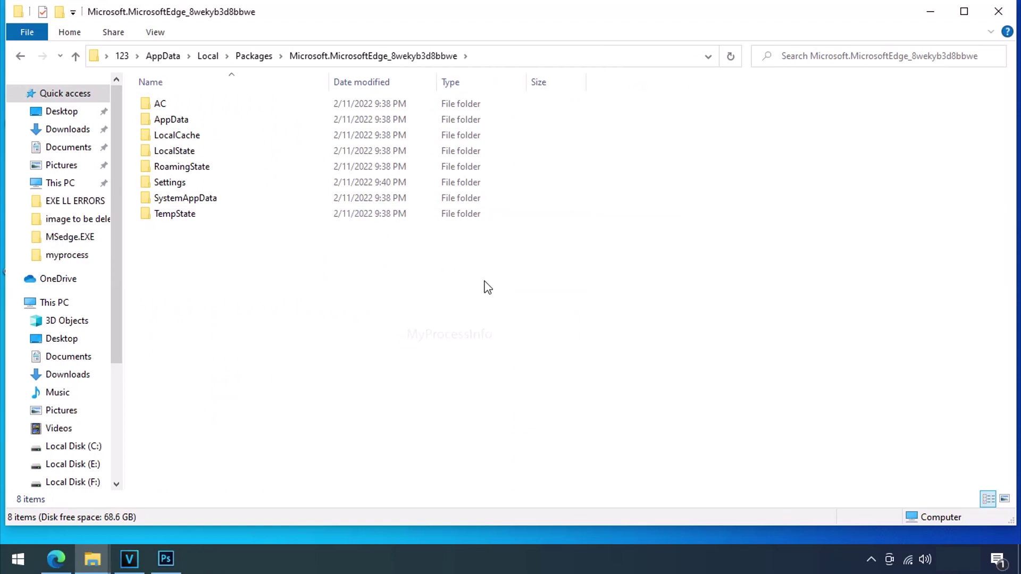
drag(484, 283, 135, 97)
click(389, 268)
drag(483, 256, 130, 100)
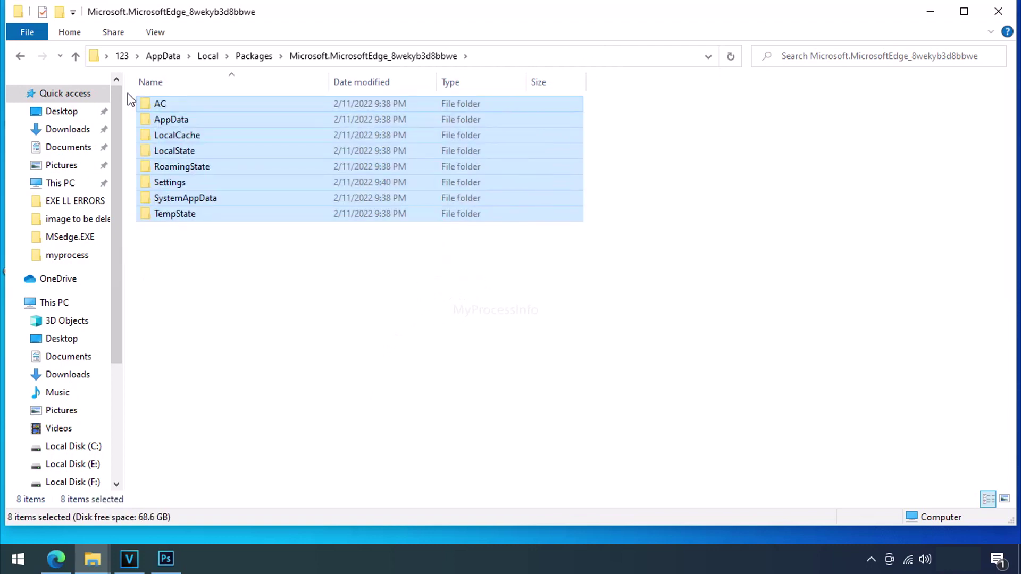
right_click(232, 155)
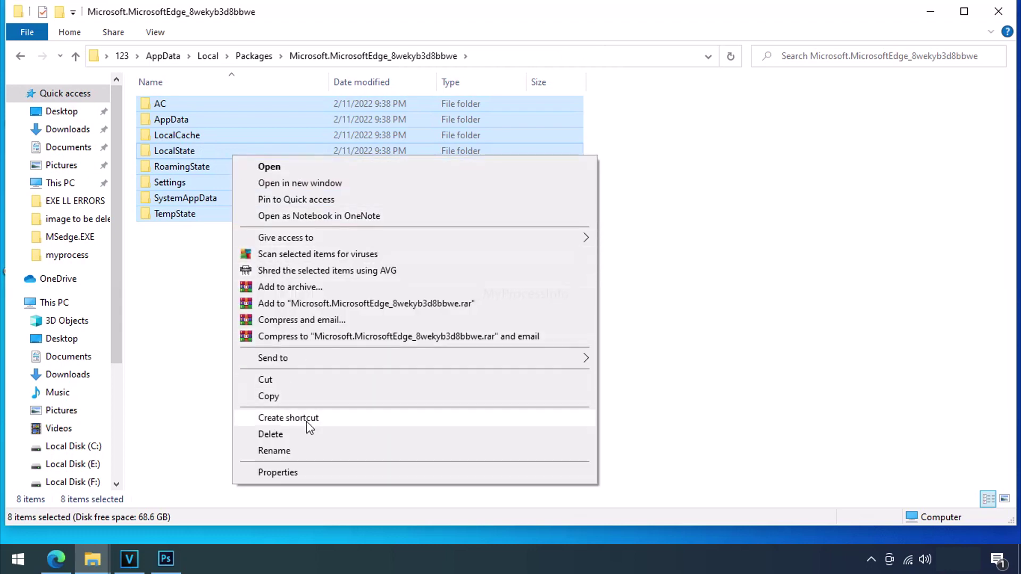
click(307, 435)
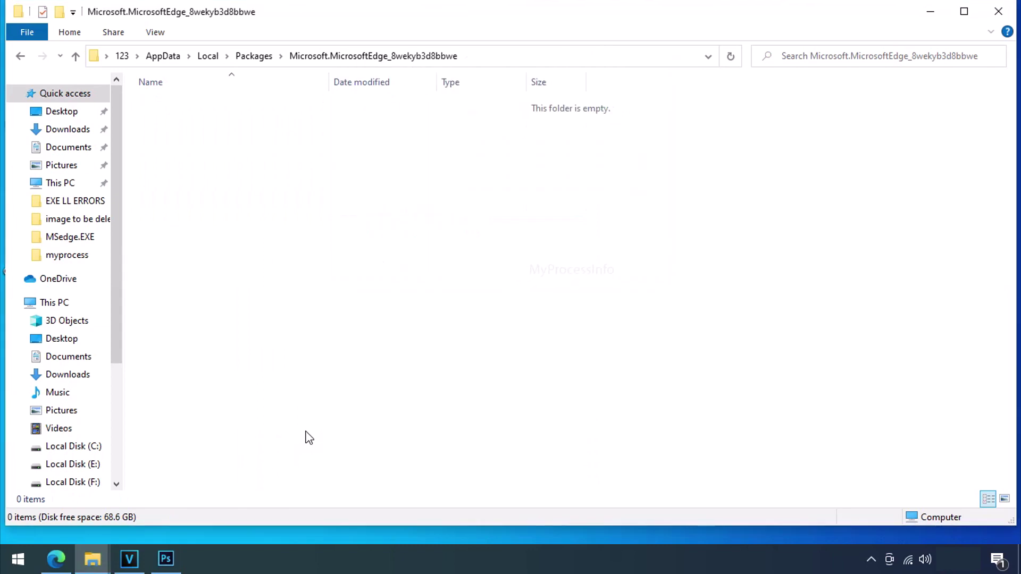
click(998, 11)
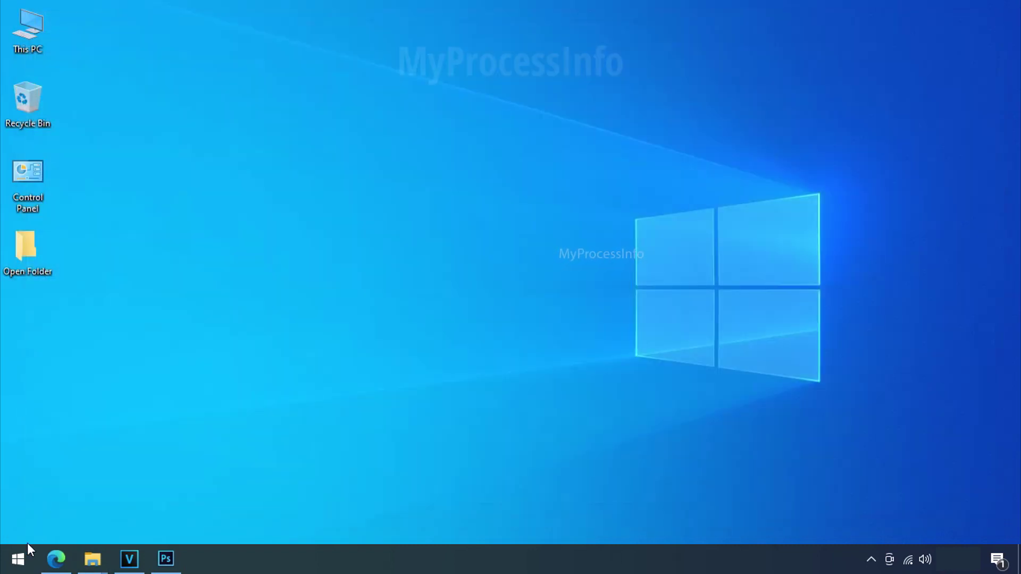
- Launch Windows PowerShell from the Start menu search
click(18, 559)
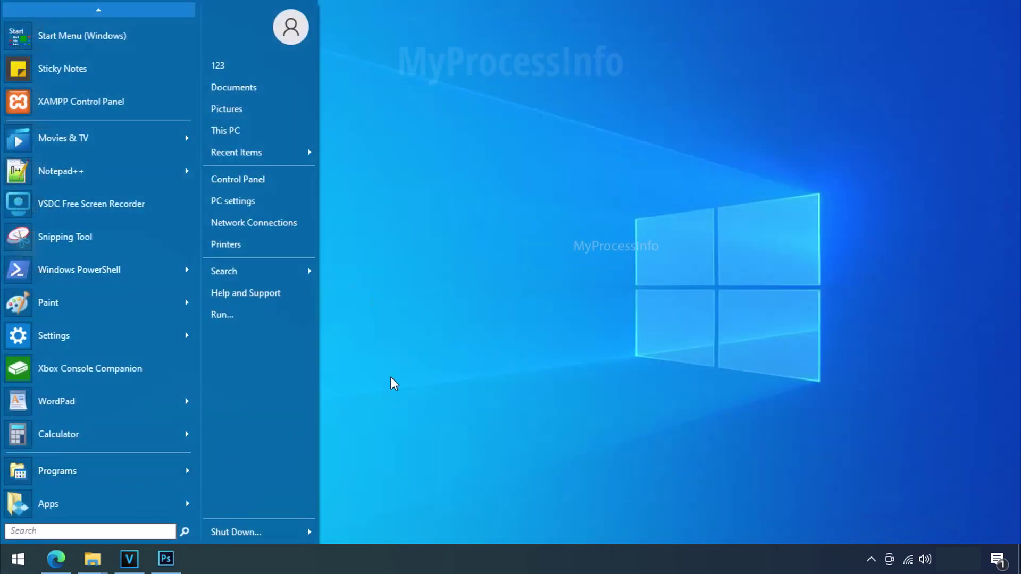
text(WINDOWS)
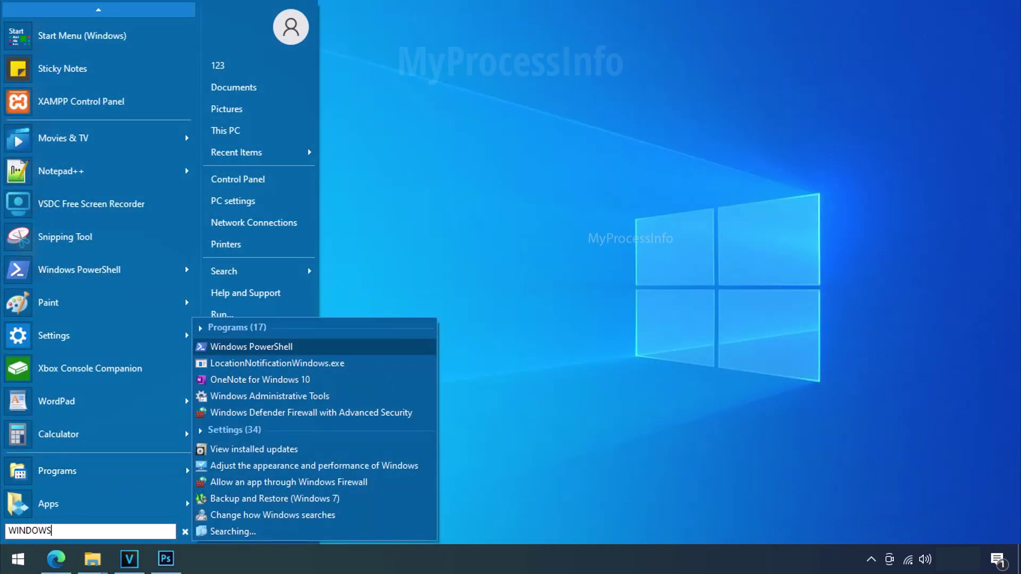
text( POWER)
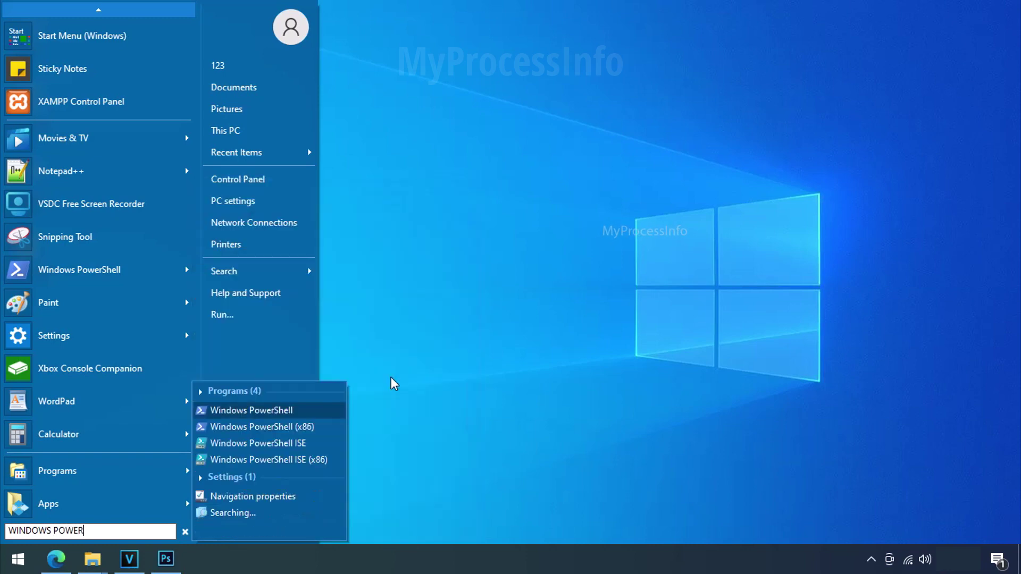
text( SHELL)
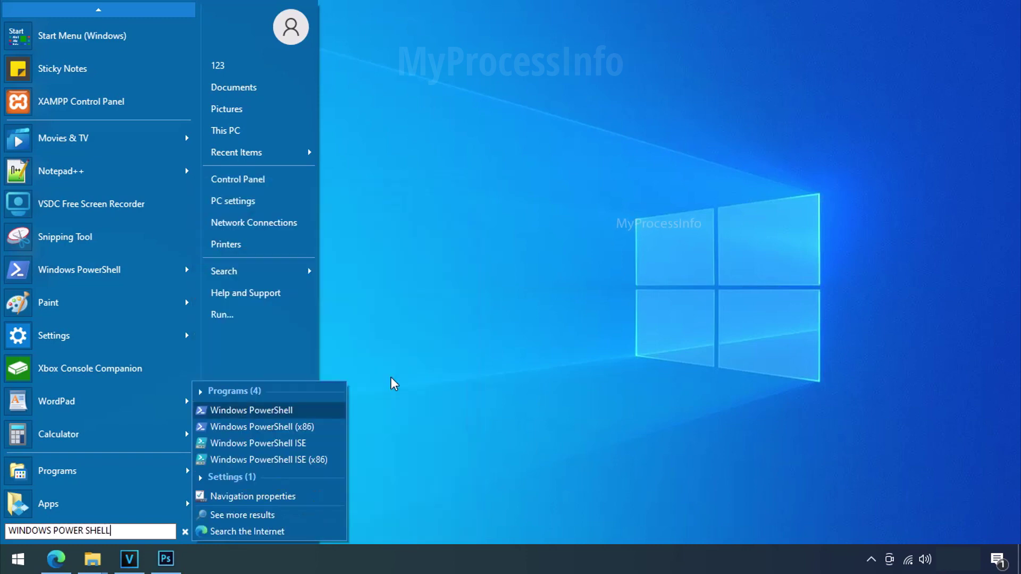
click(265, 411)
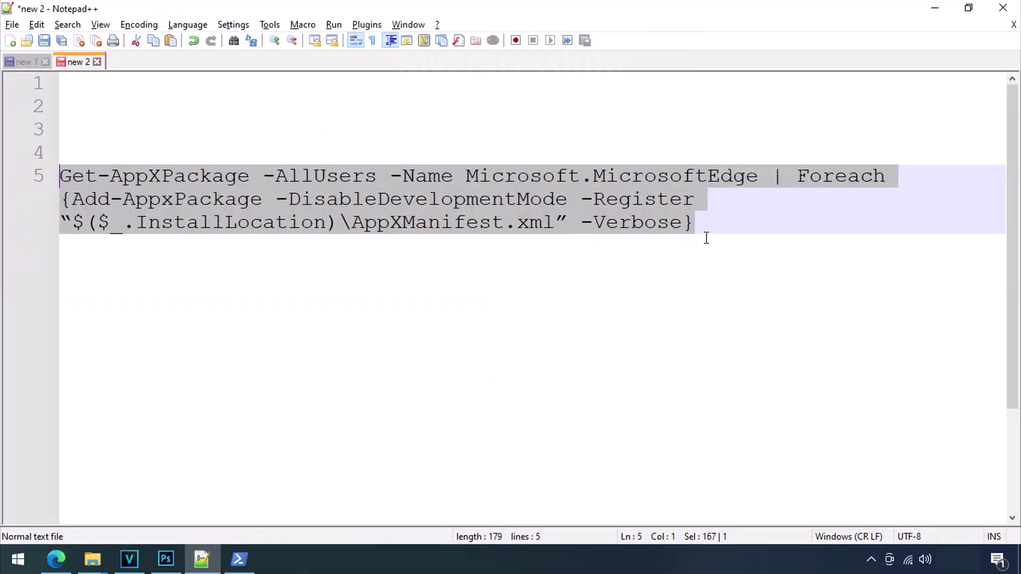
- Run the copied Get-AppXPackage Edge re-registration command (Access is denied), then EXIT PowerShell
drag(705, 235, 61, 175)
right_click(206, 180)
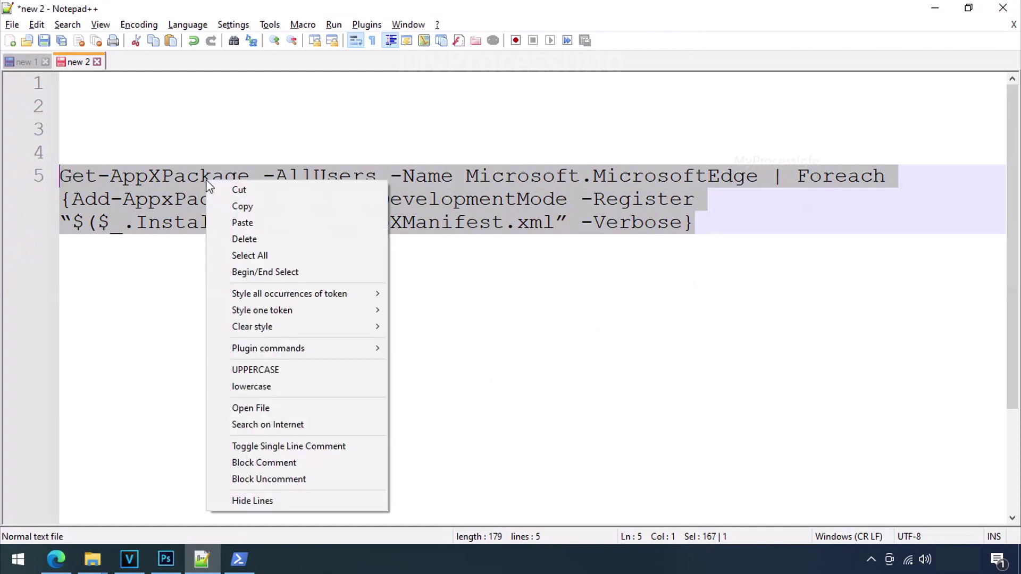
click(240, 207)
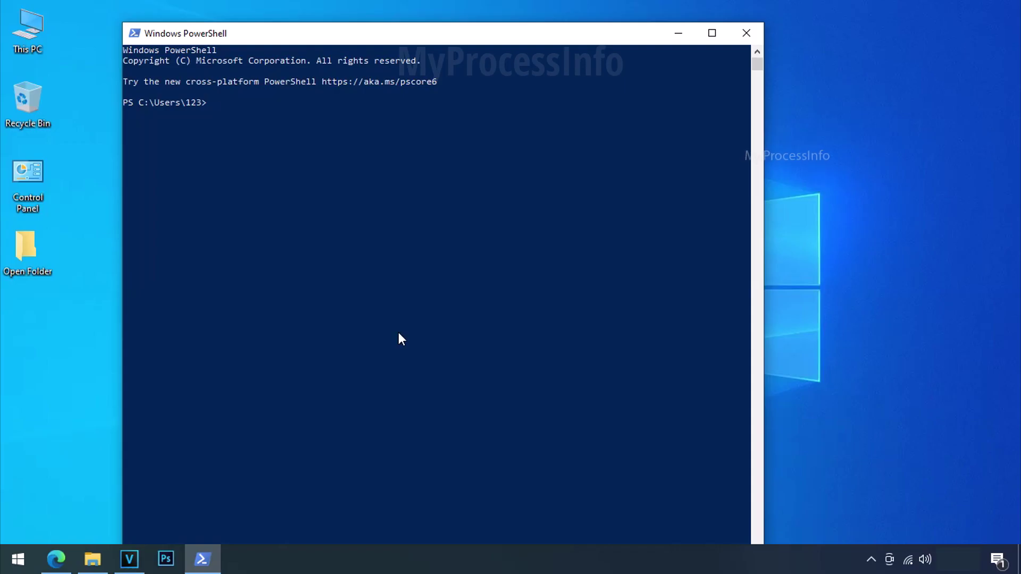
right_click(399, 334)
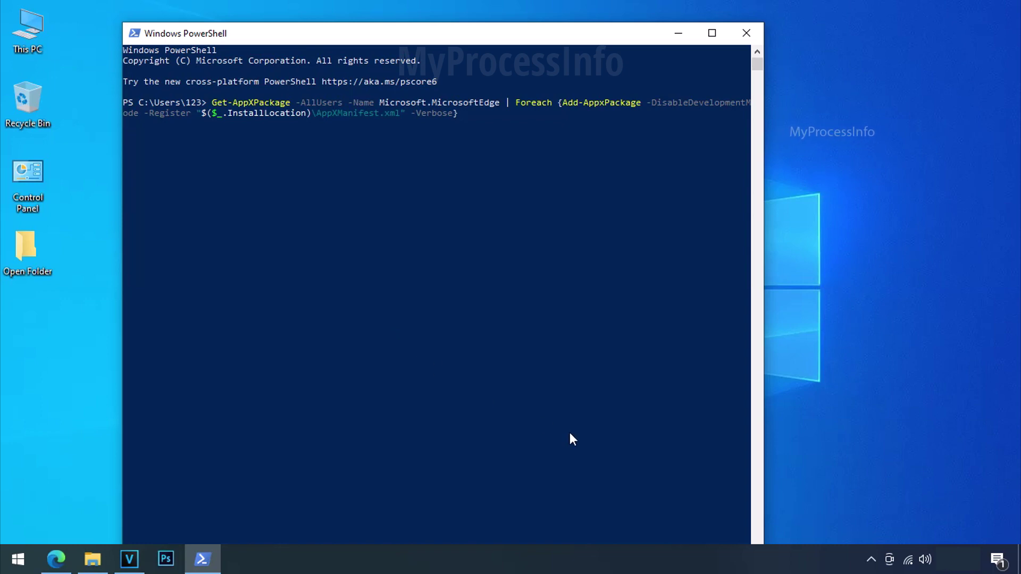
key(Return)
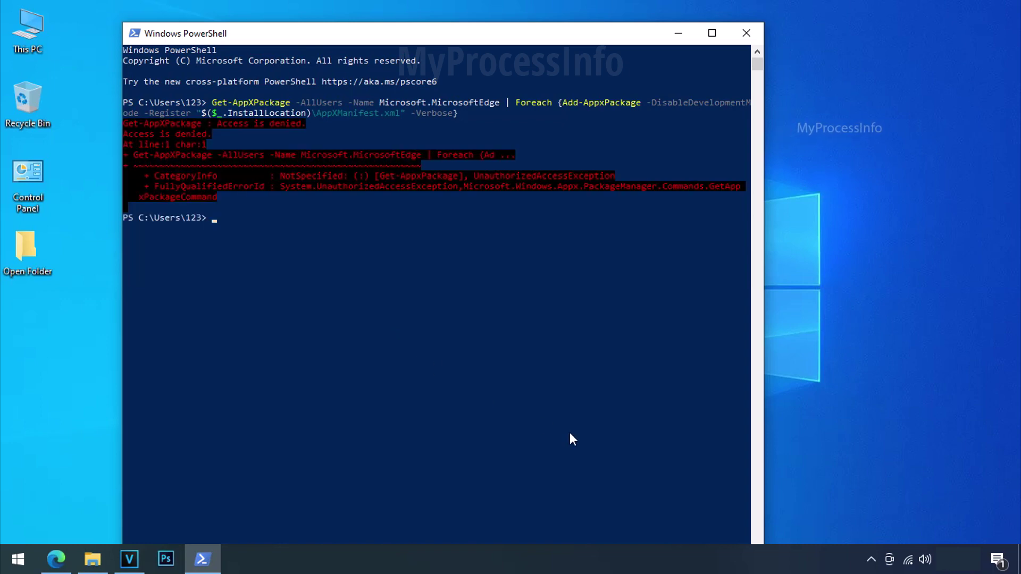
text(EXIT)
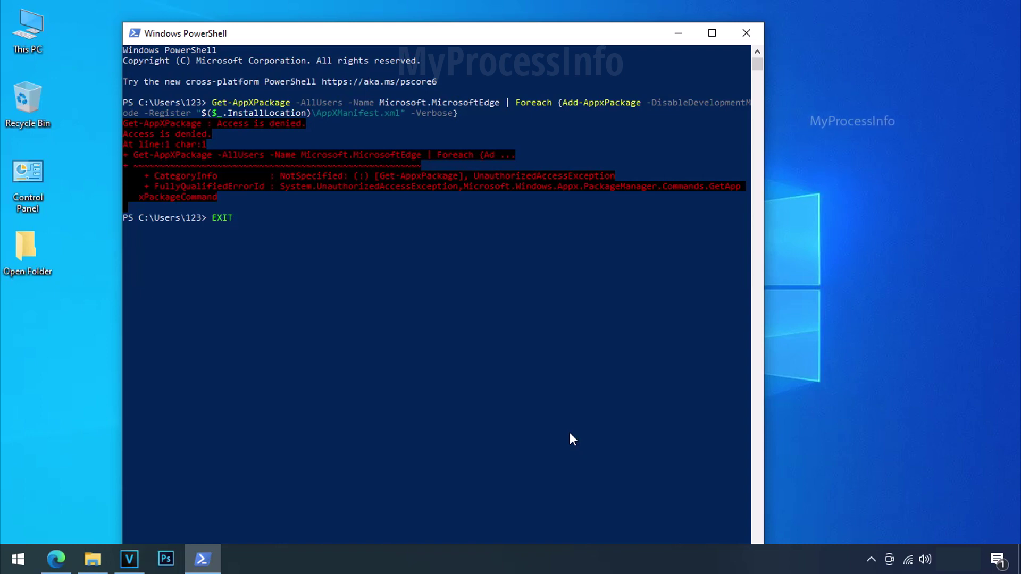
key(Return)
- Go to Settings > Apps to list the 57 installed apps
click(18, 559)
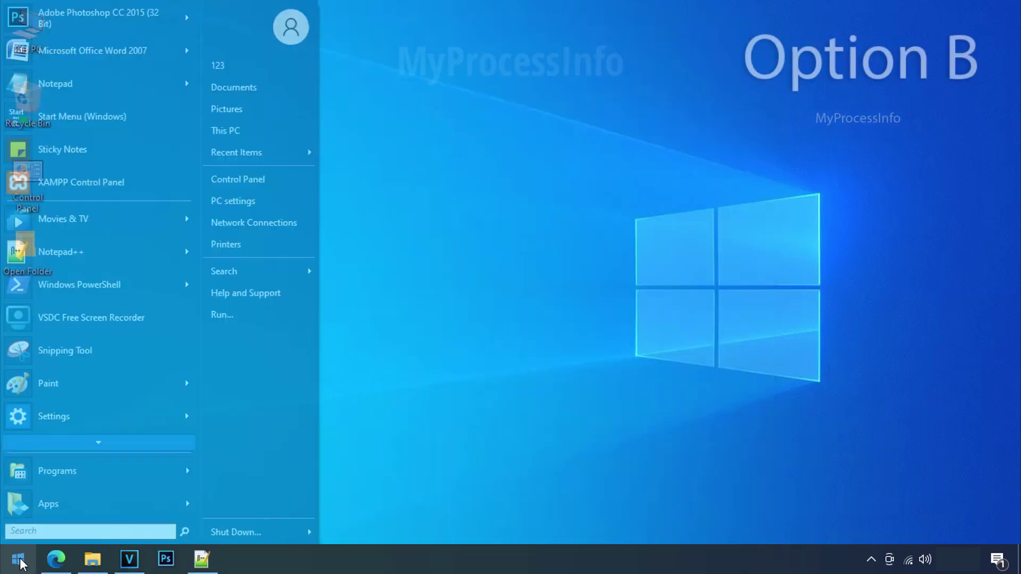
click(232, 202)
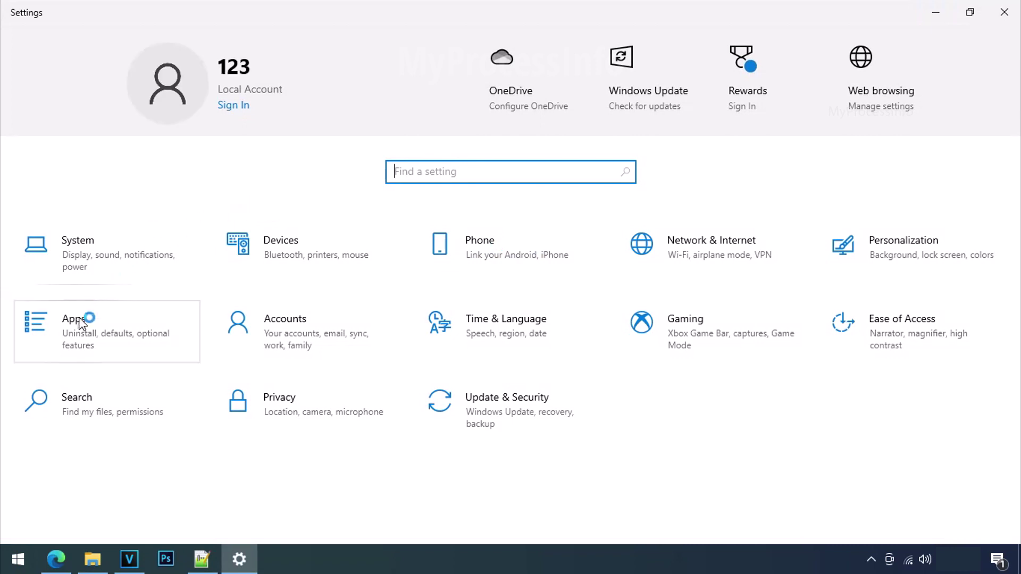
click(77, 331)
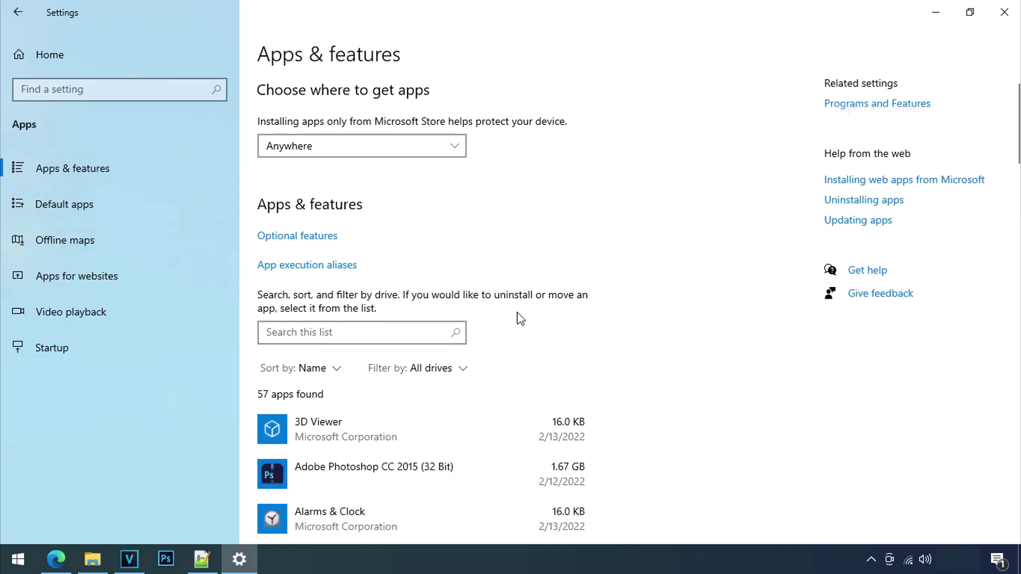
- Repair Microsoft Edge through its Modify > Repair option, then close Settings
scroll(450, 434, down, 4)
scroll(454, 428, down, 3)
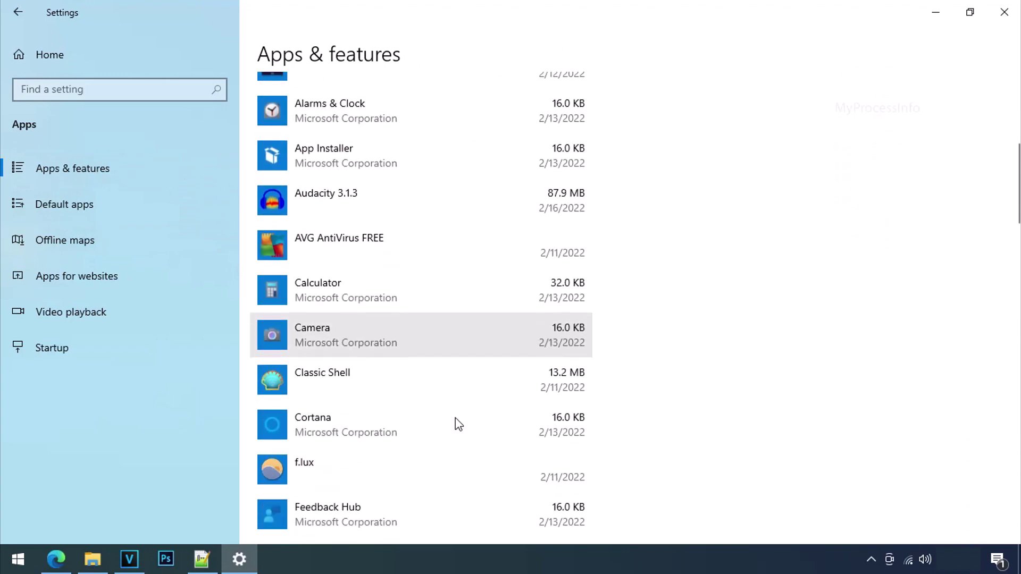
scroll(458, 423, down, 5)
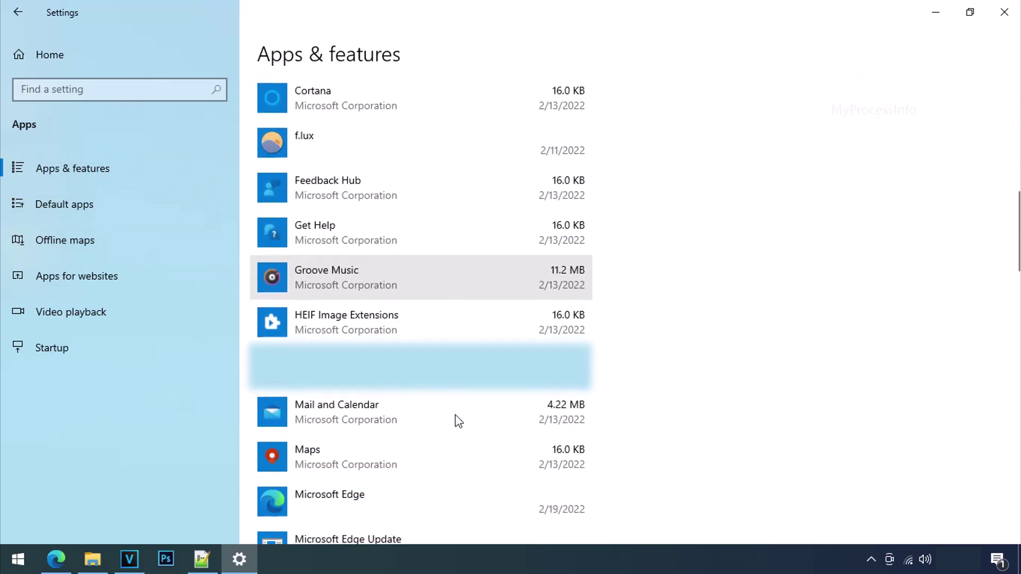
scroll(457, 420, down, 3)
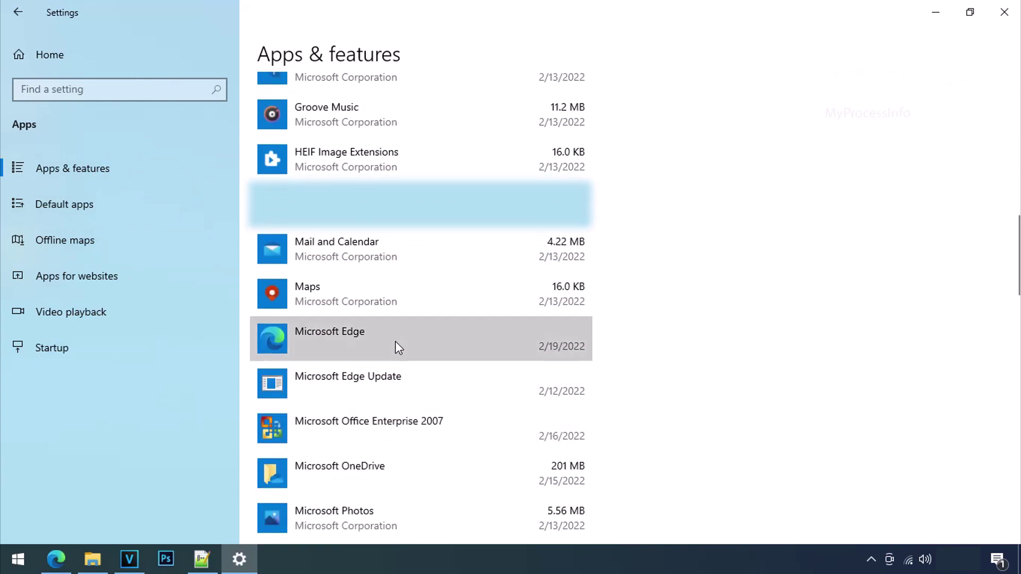
click(396, 341)
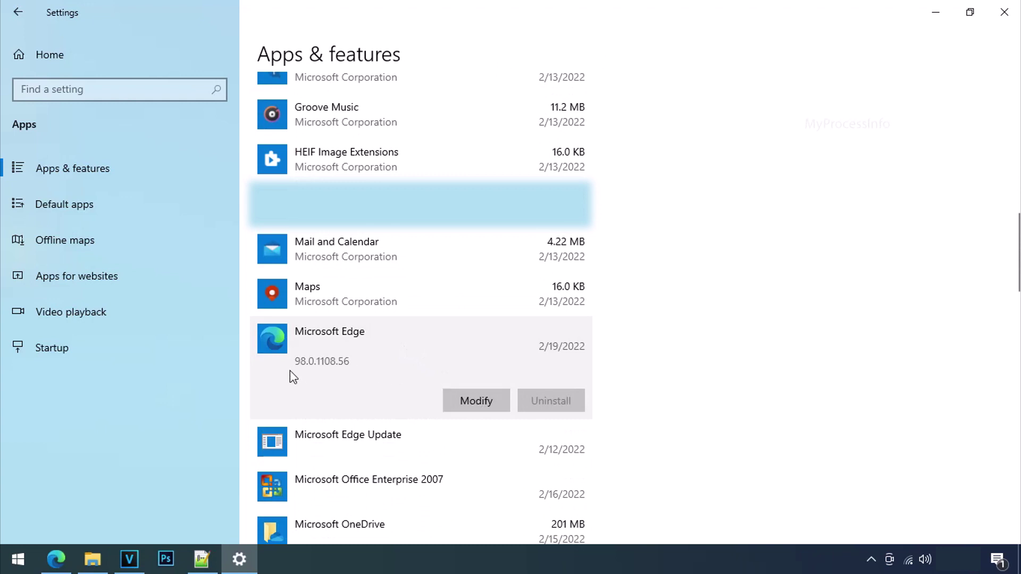
click(305, 372)
click(473, 404)
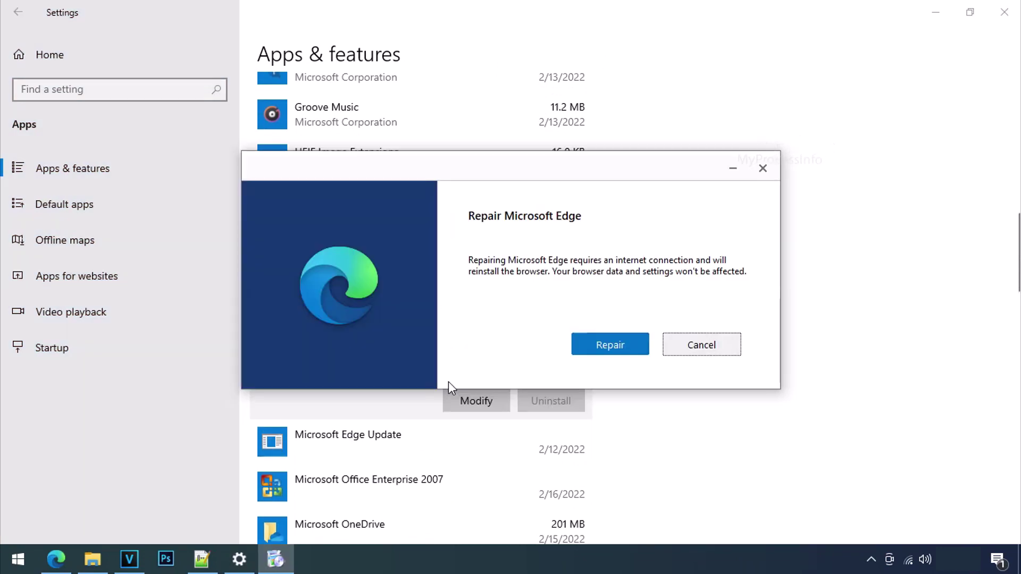
click(593, 348)
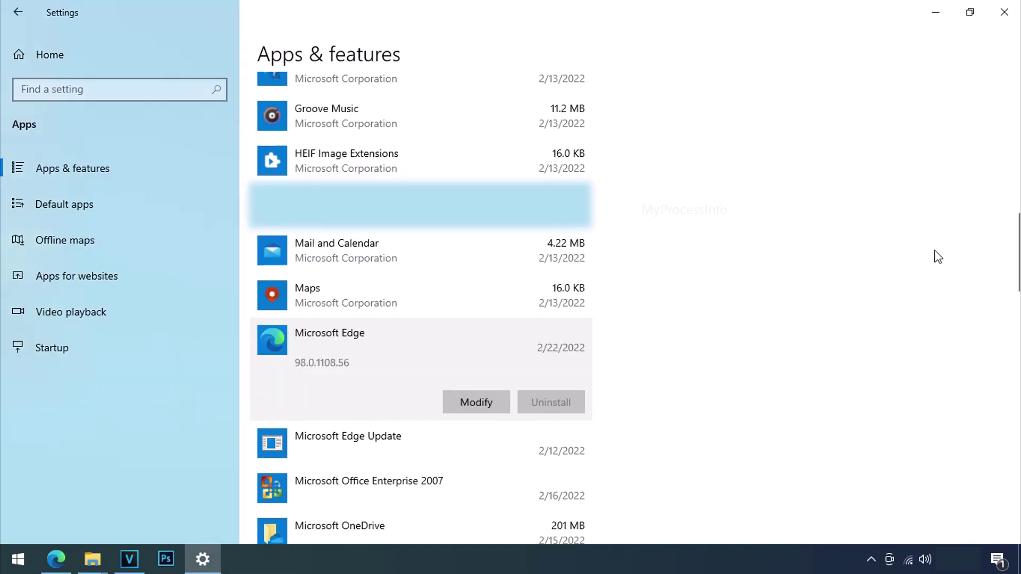
click(1002, 12)
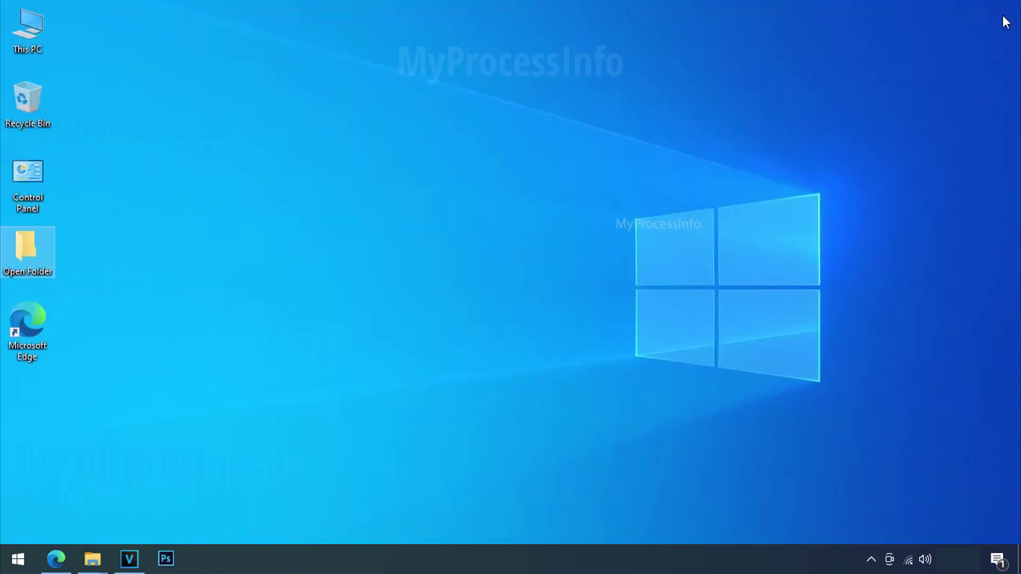
- Launch Microsoft Edge from the taskbar, opening to a fresh New tab page
click(55, 561)
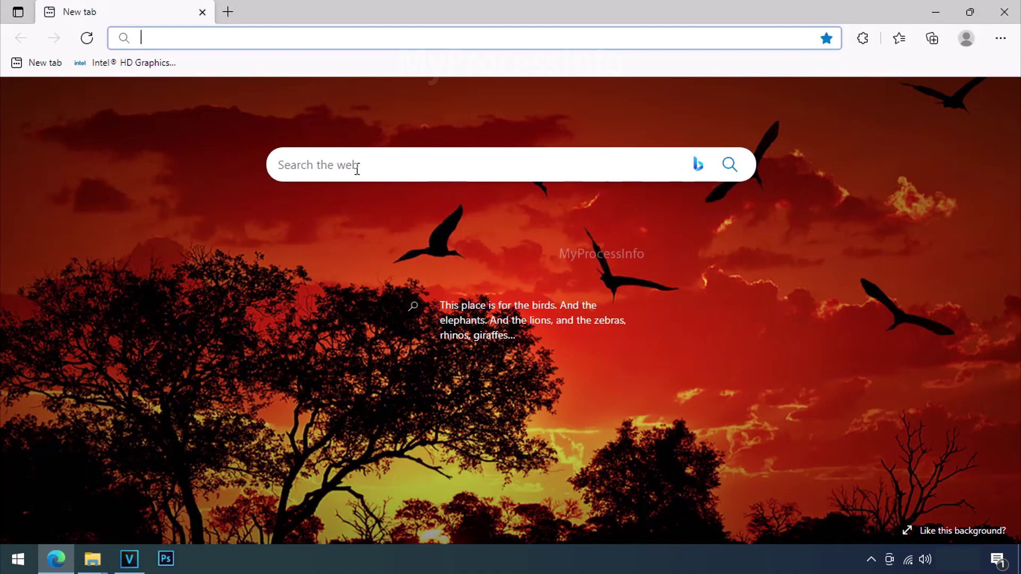